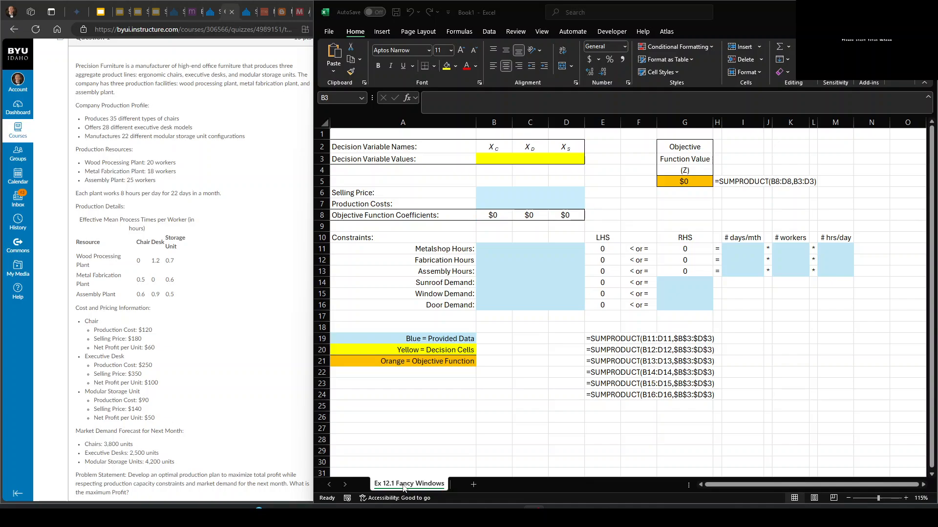
- Rename the worksheet "Ex 12.1 Fancy Windows" to "HW Precision Furniture"
click(404, 488)
right_click(404, 488)
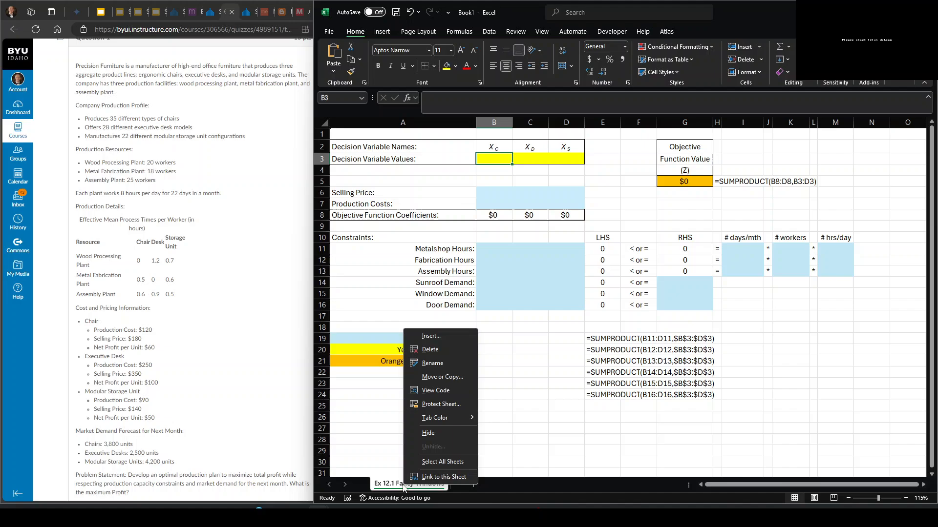
click(432, 363)
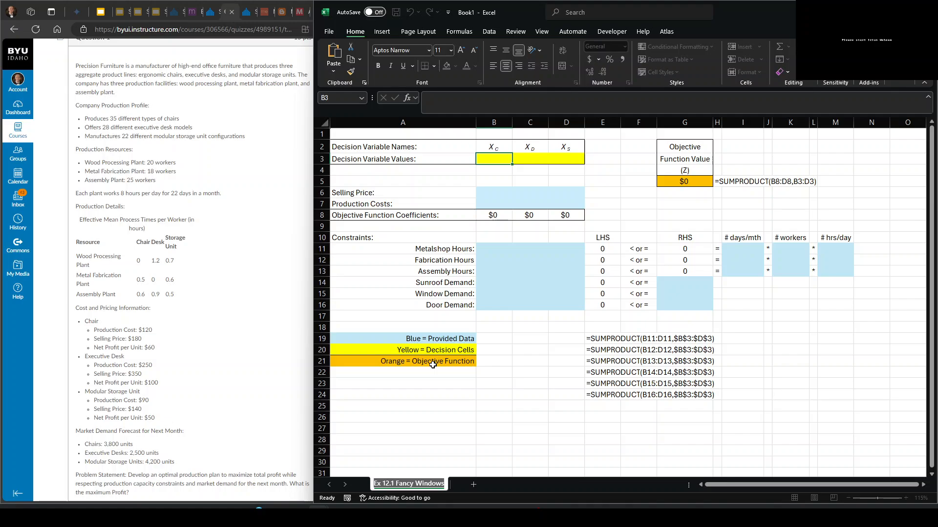
text(HW Precis)
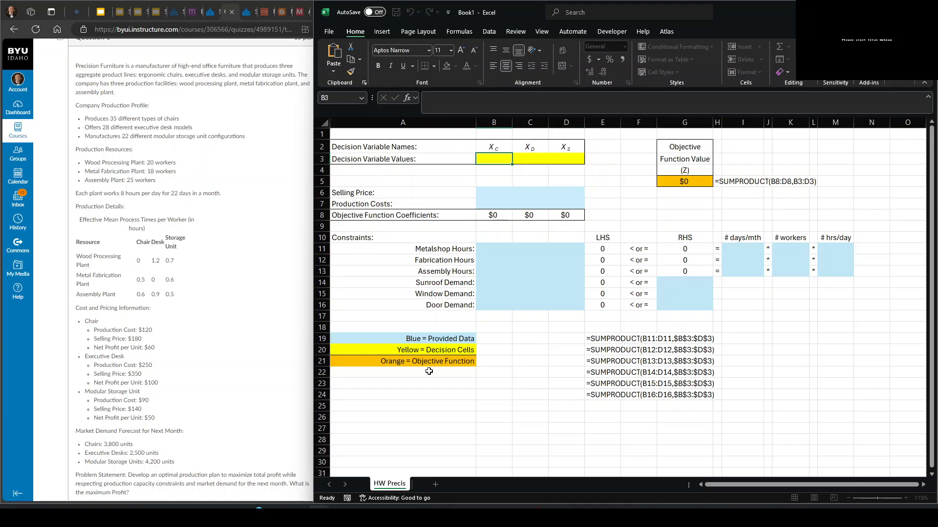
text(ion Furniture)
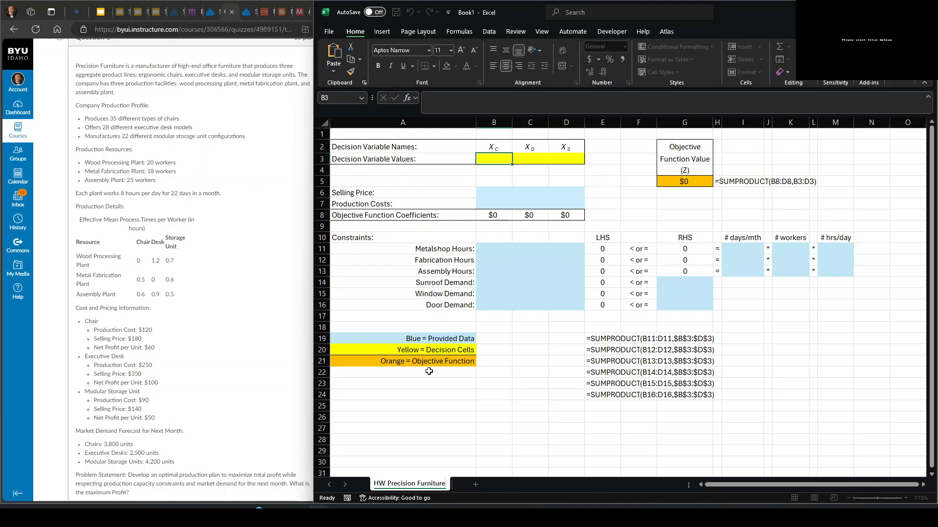
key(Return)
- Examine the decision variable names and values in B2:D3 and the objective function formula in G5
drag(125, 65, 87, 65)
click(508, 189)
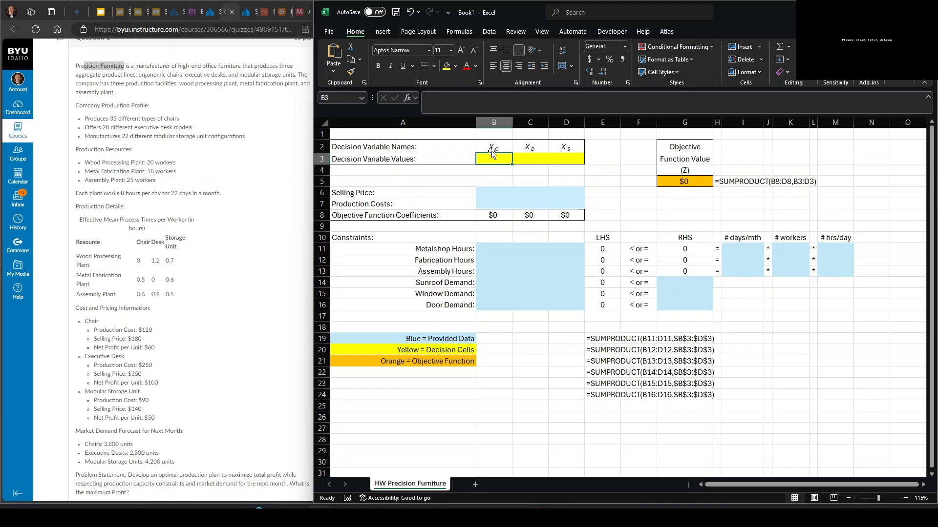
drag(490, 146, 554, 141)
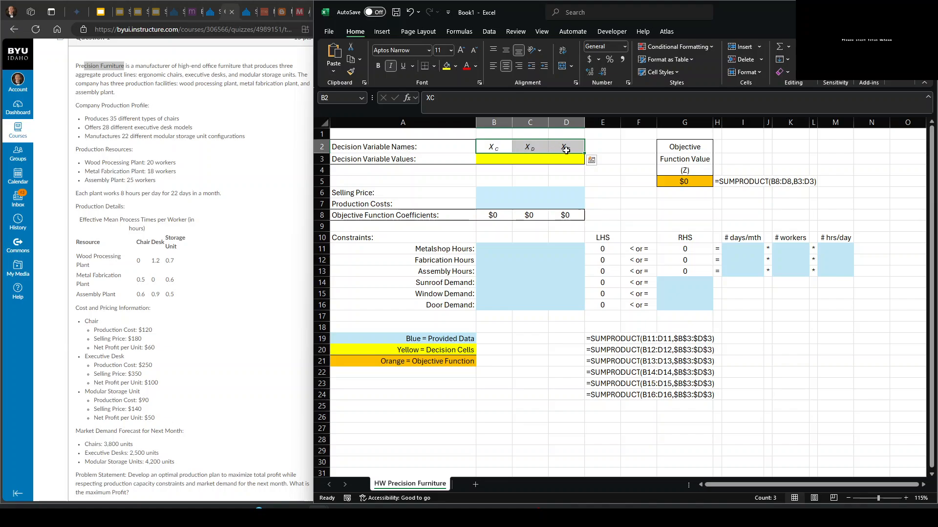
drag(493, 159, 566, 160)
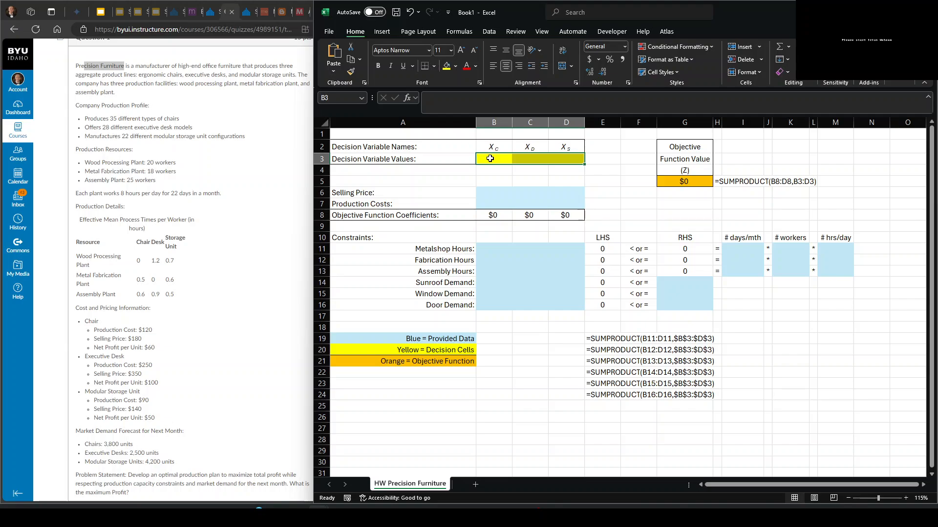
drag(488, 157, 555, 156)
drag(493, 156, 556, 159)
click(679, 180)
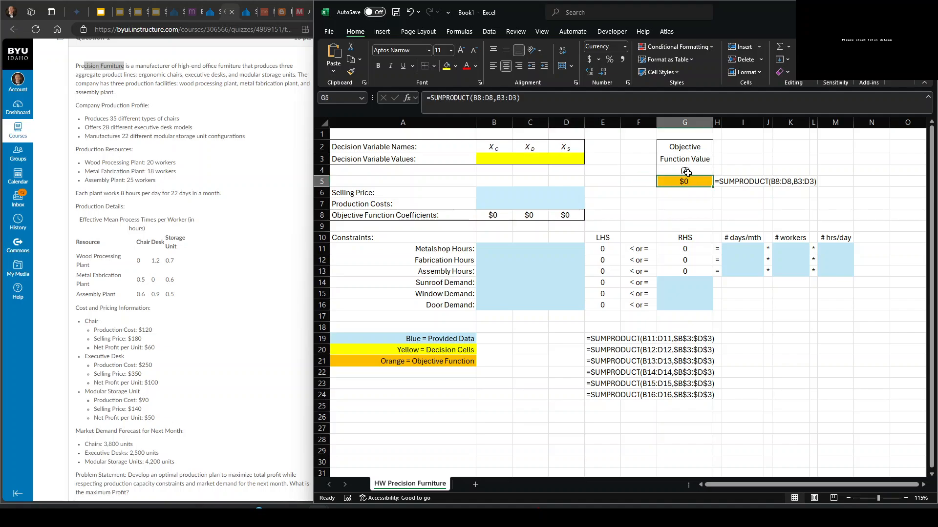
double_click(683, 179)
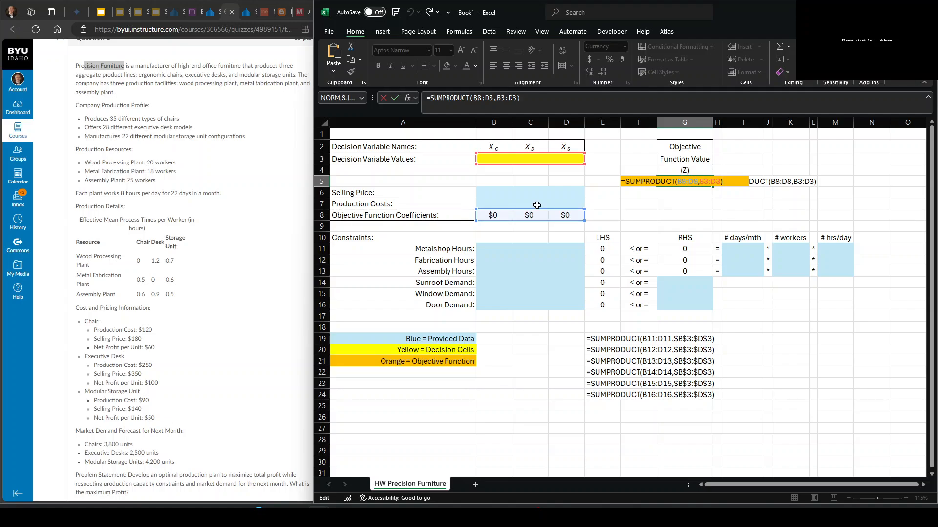
key(Return)
- Review the blue input ranges for prices, constraints, demand and capacity, plus the LHS formula in E11 and the objective cell G5
drag(505, 193, 554, 200)
drag(494, 251, 566, 300)
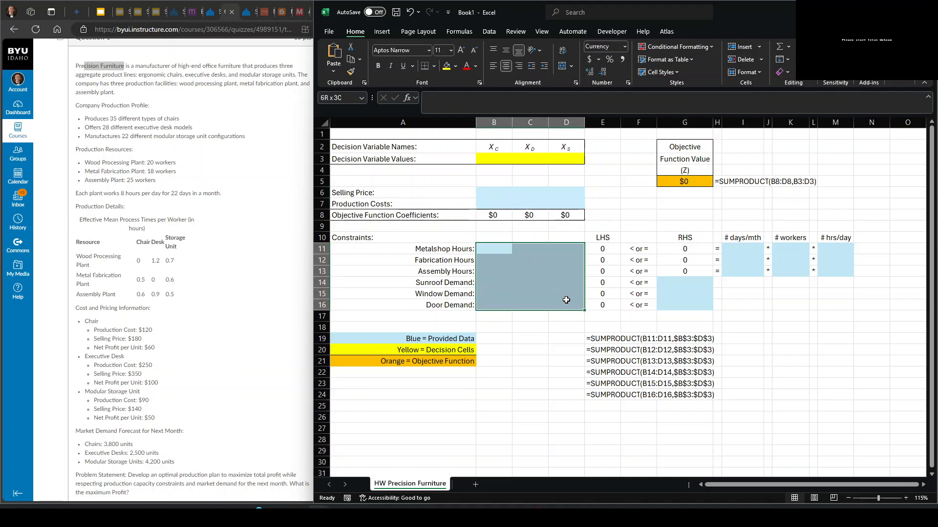
drag(666, 283, 684, 306)
click(732, 253)
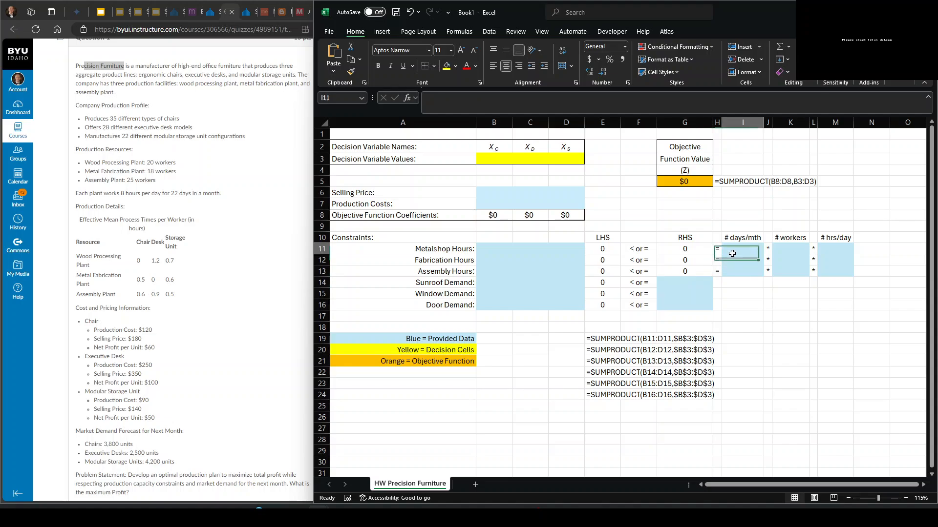
drag(732, 253, 743, 270)
drag(789, 248, 790, 284)
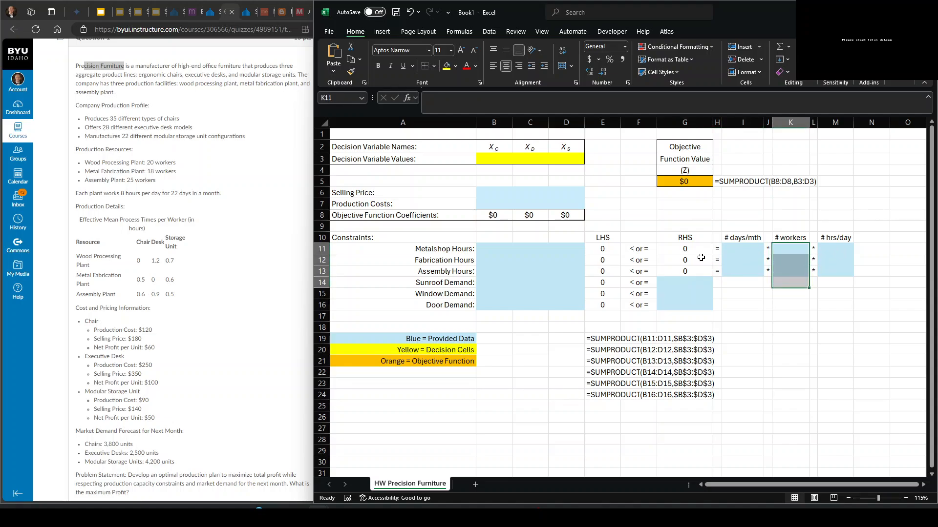
click(605, 250)
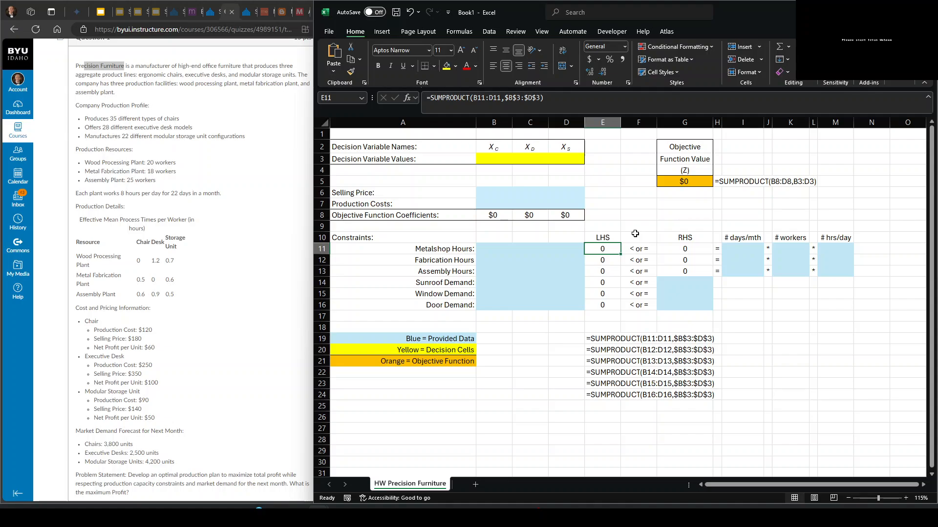
click(693, 182)
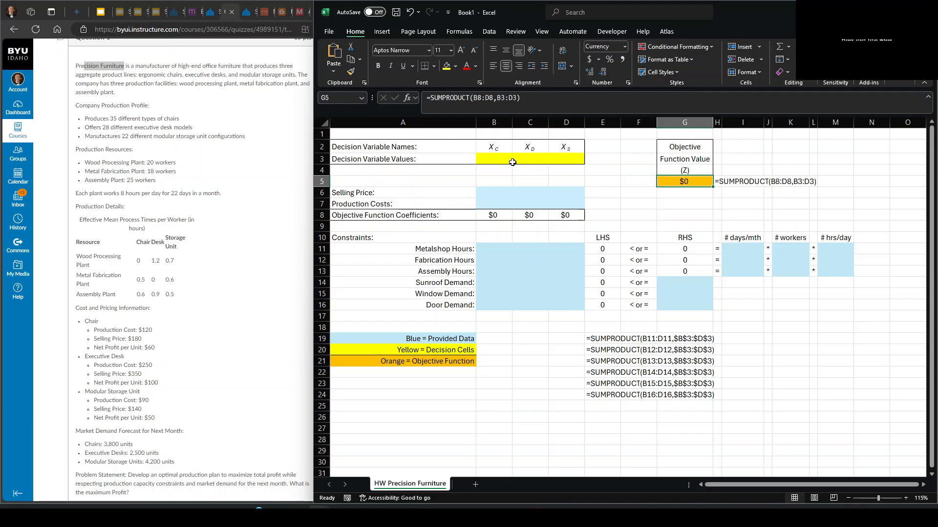
- Enter the chair's selling price of 180 in B6 and its production cost of 120 in B7
click(493, 192)
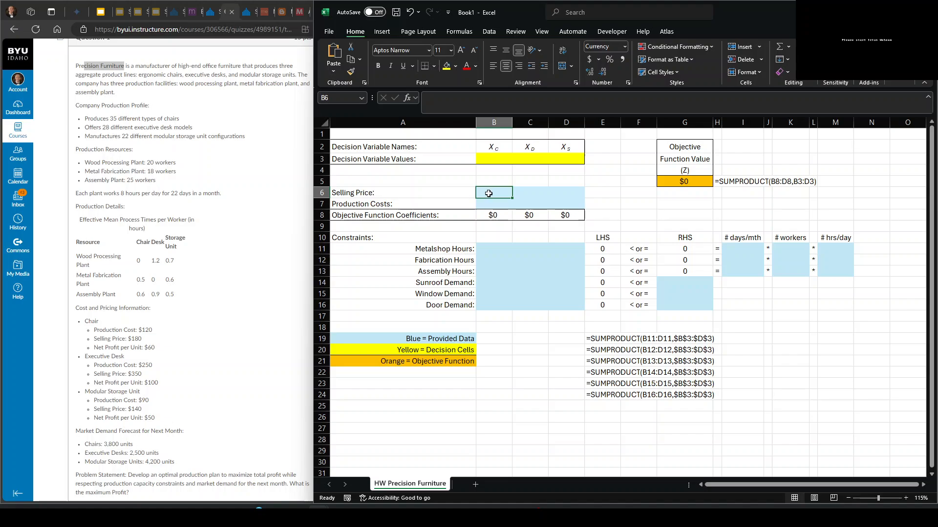
text(180)
key(Return)
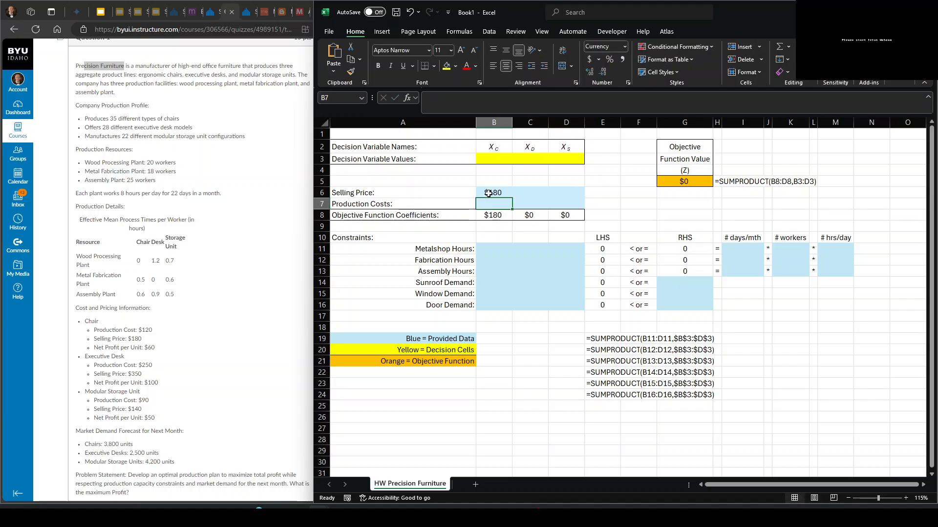
text(120)
key(Tab)
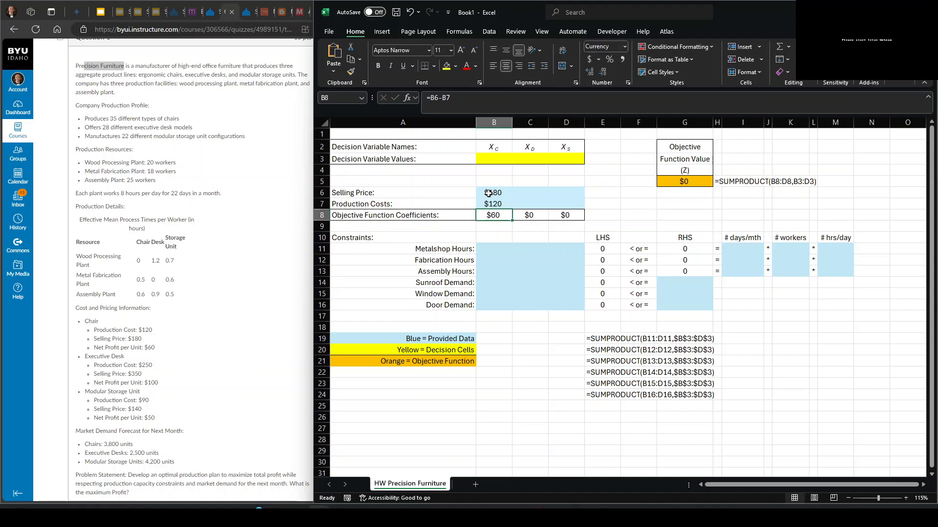
key(Return)
- Enter the executive desk's selling price of 350 in C6 and its production cost of 250 in C7
click(524, 196)
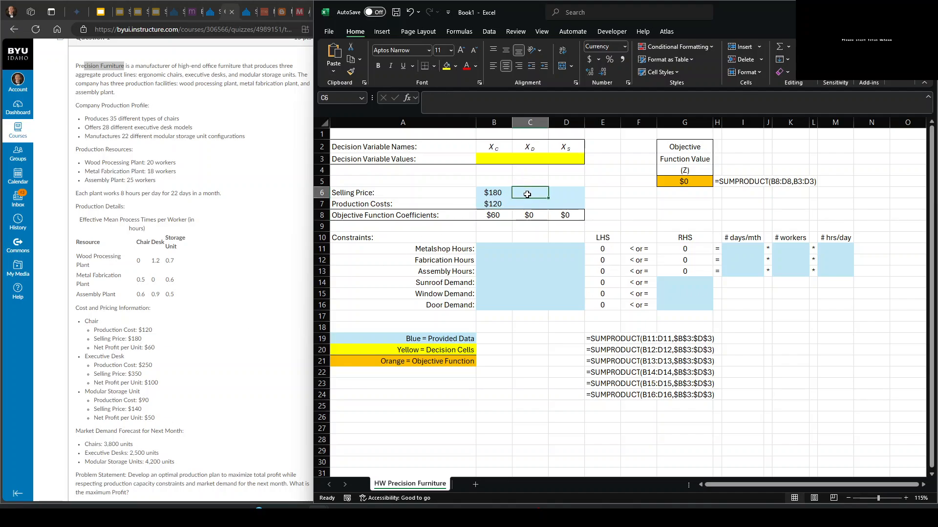
text(350)
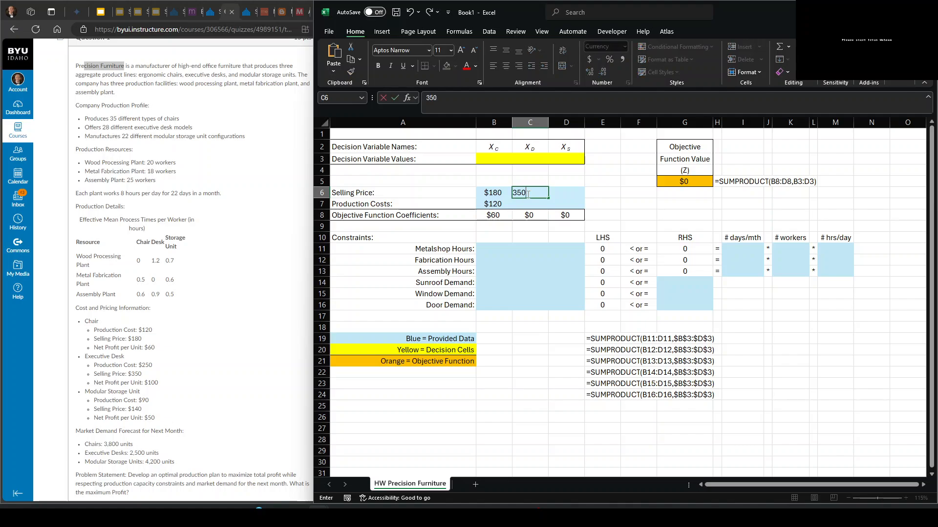
key(Return)
text(250)
key(Return)
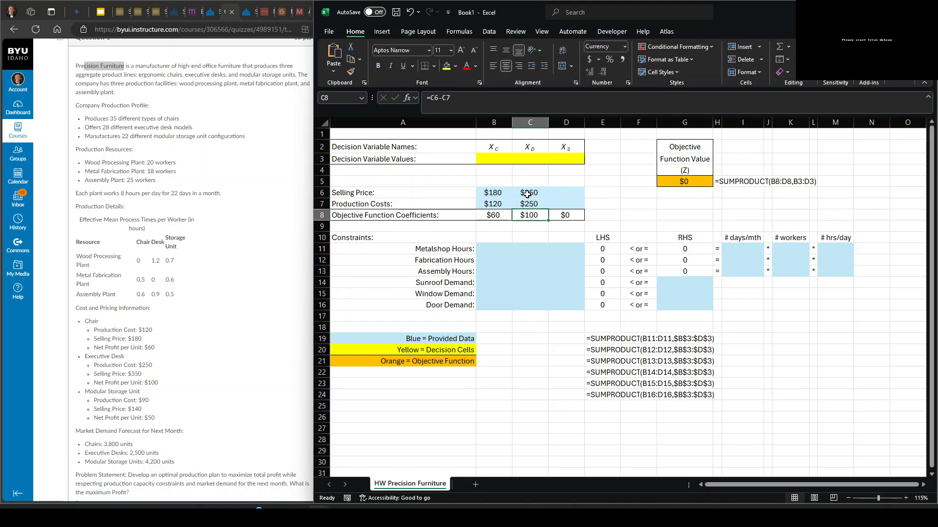
- Enter the modular storage unit's selling price of 140 in D6 and its production cost of 90 in D7
key(Up)
key(Up)
key(Right)
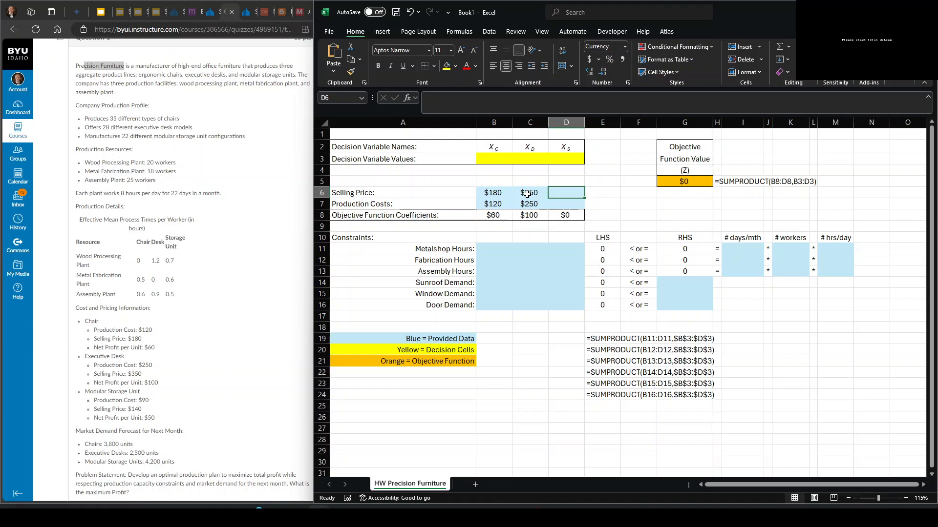
text(140)
key(Return)
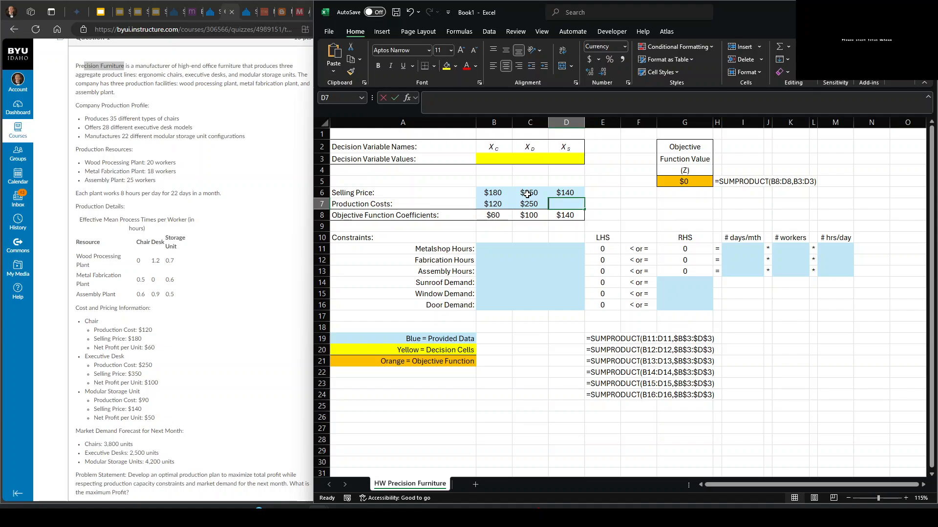
text(90)
key(Return)
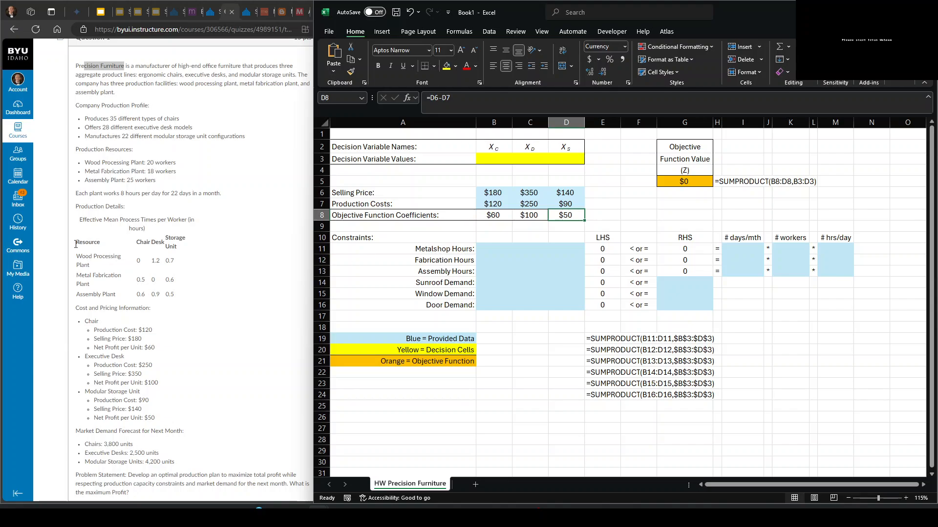
- Change the first constraint label in A11 to "Wood Processing Plant Hours:"
double_click(428, 249)
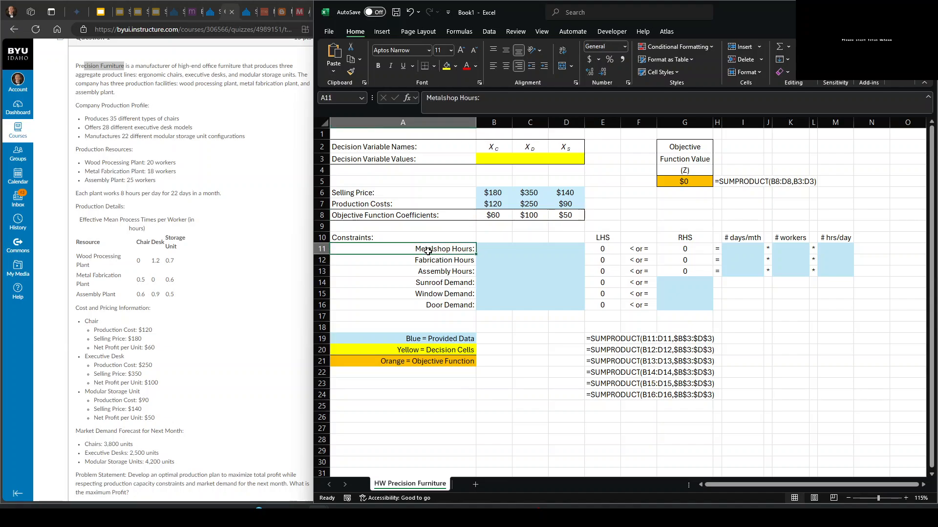
drag(449, 249, 415, 248)
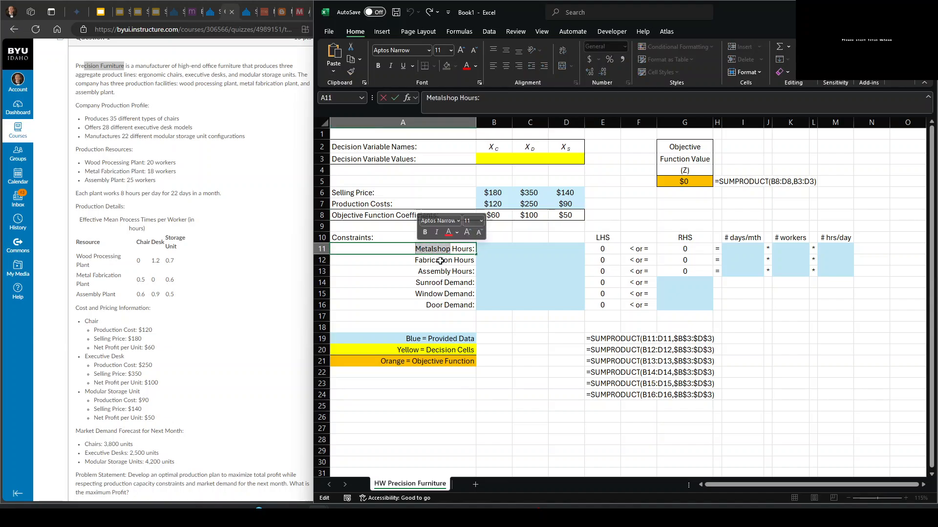
text(Wodd P)
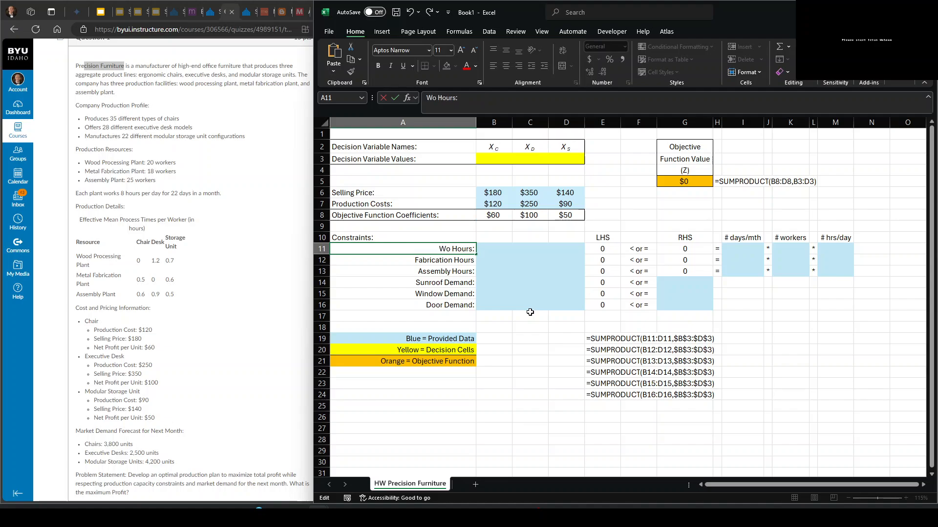
key(BackSpace)
key(BackSpace)
key(BackSpace)
key(BackSpace)
text(od Proc)
text(essing Plant)
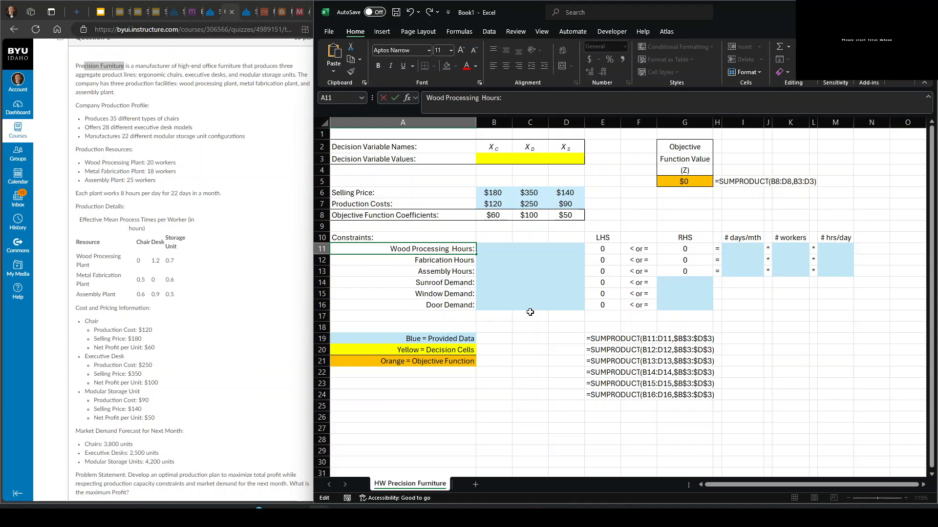
key(Tab)
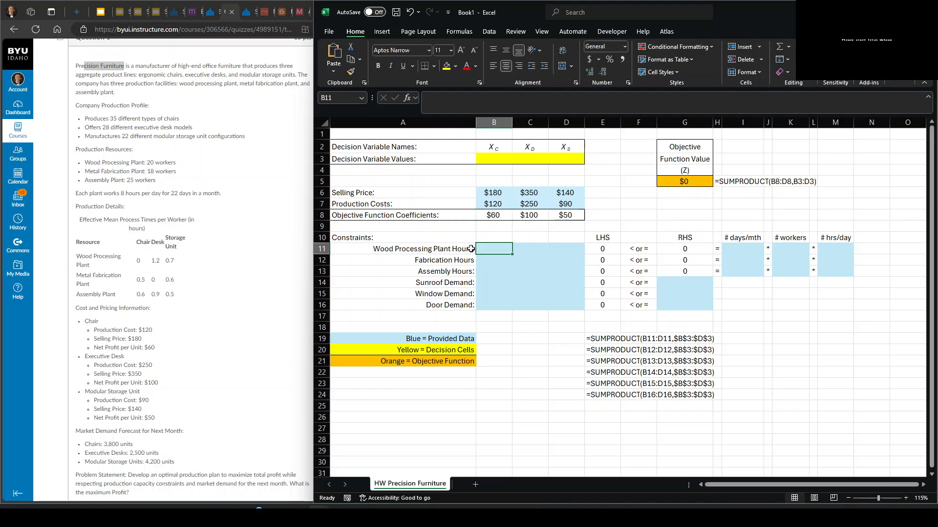
- Enter 0 in B11 as the chair's wood processing hours
text(0)
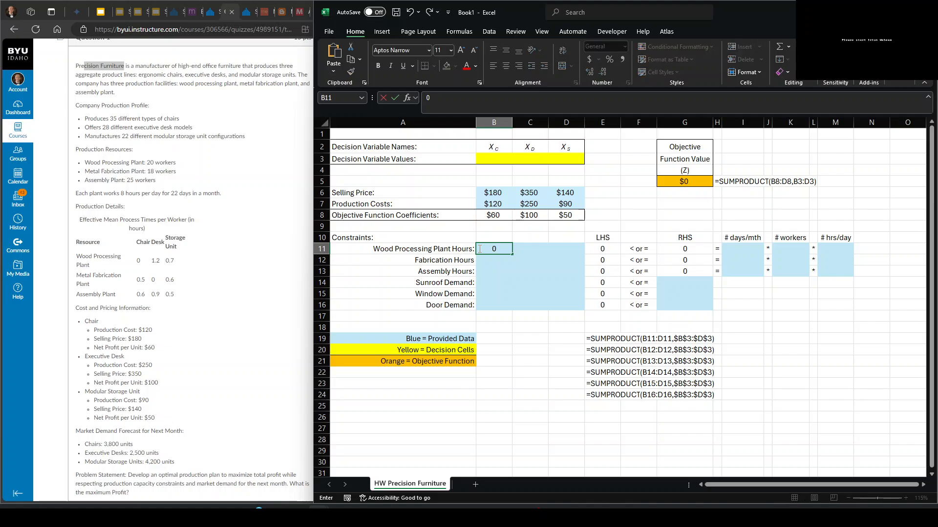
key(Tab)
click(490, 248)
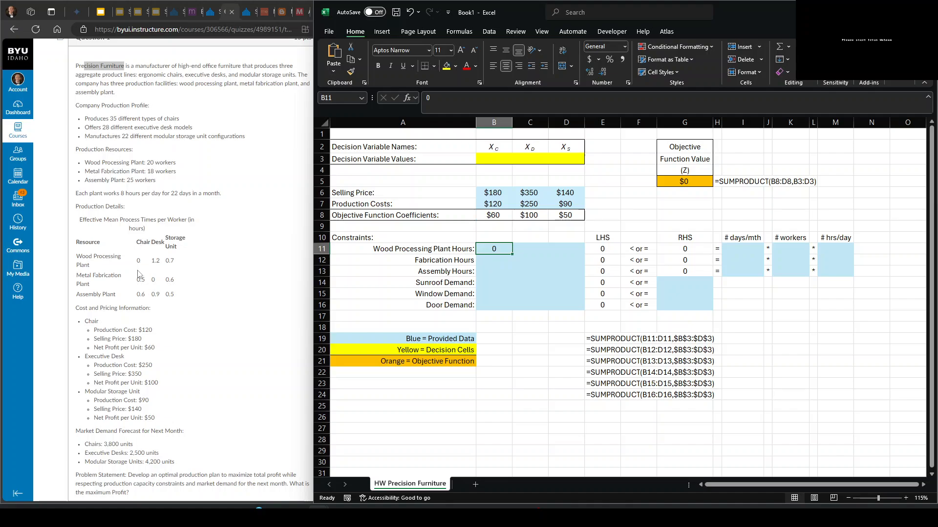
click(489, 259)
click(495, 249)
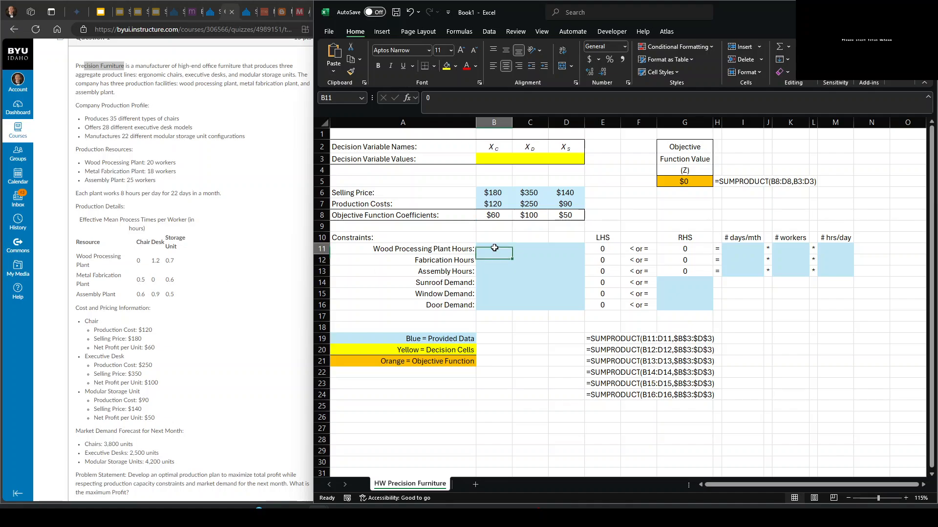
- Change the constraint label in A12 to "Metal Fabrication Plant Hours" and the one in A13 to "Assembly Plant Hours:"
double_click(448, 261)
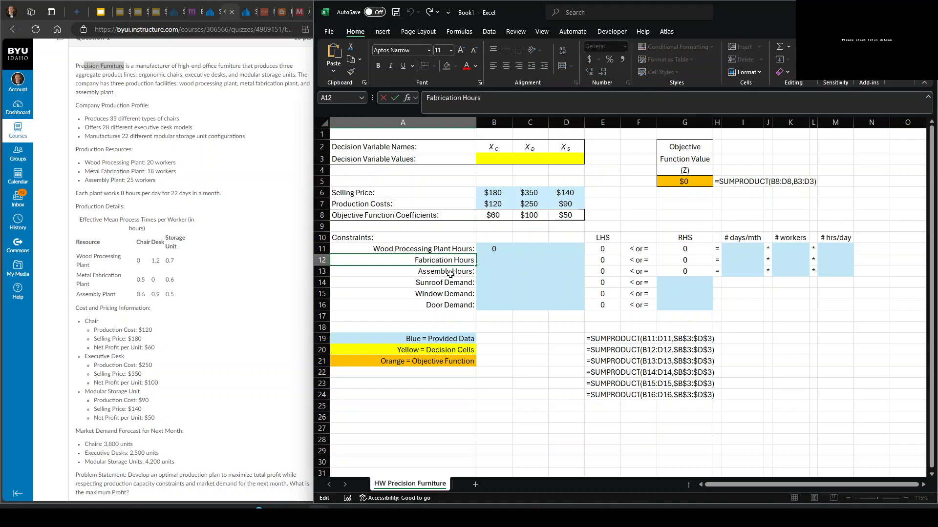
text(Metal Fabrication Plant)
key(Return)
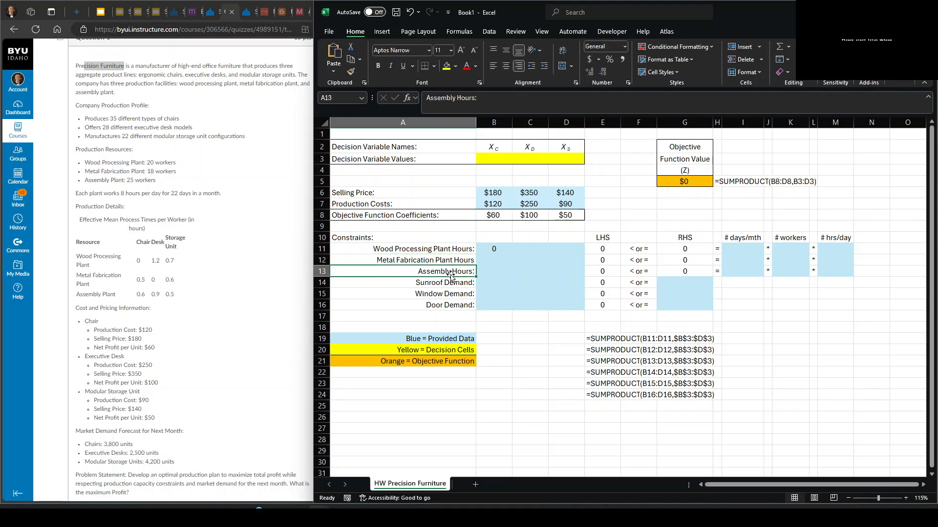
double_click(451, 275)
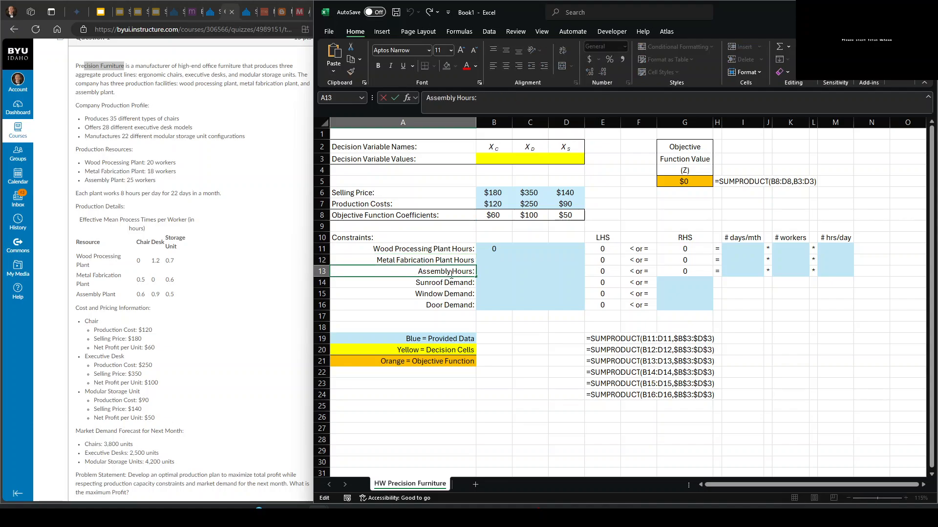
text(Plant)
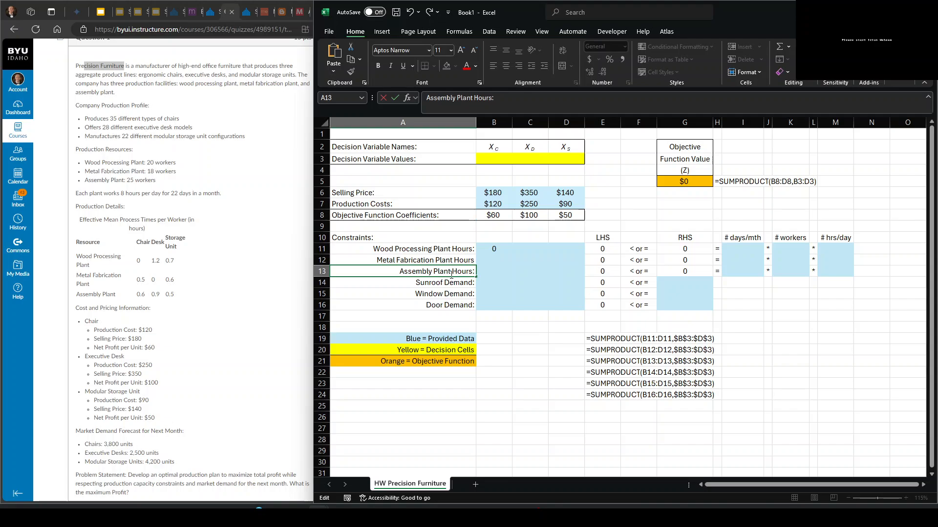
key(Return)
- Change the demand labels in A14 and A15 to "Chair Demand:" and "Executive Desk Demand:"
key(F2)
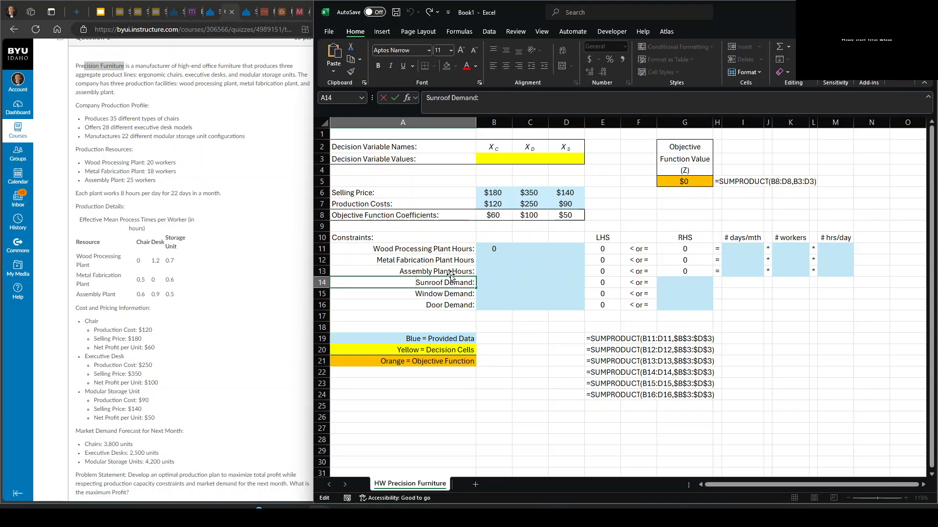
key(Home)
key(ctrl+shift+Right)
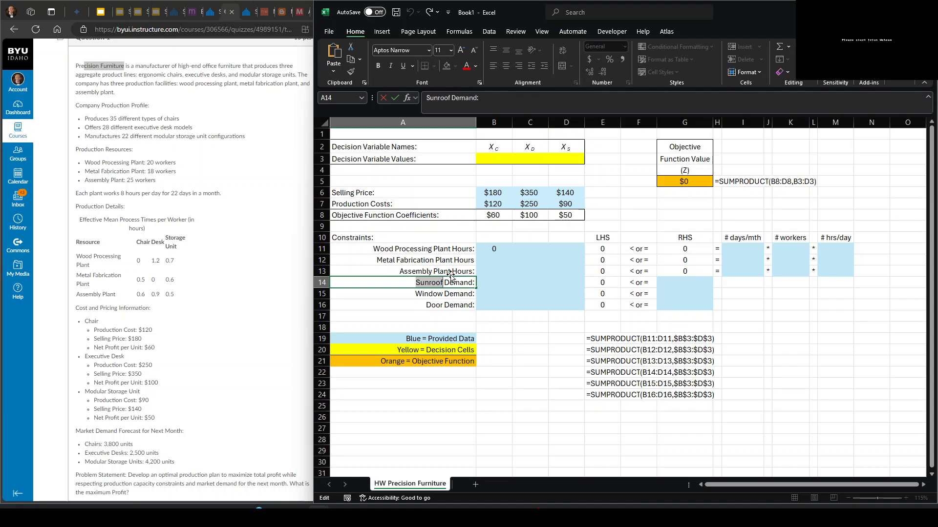
text(Chair)
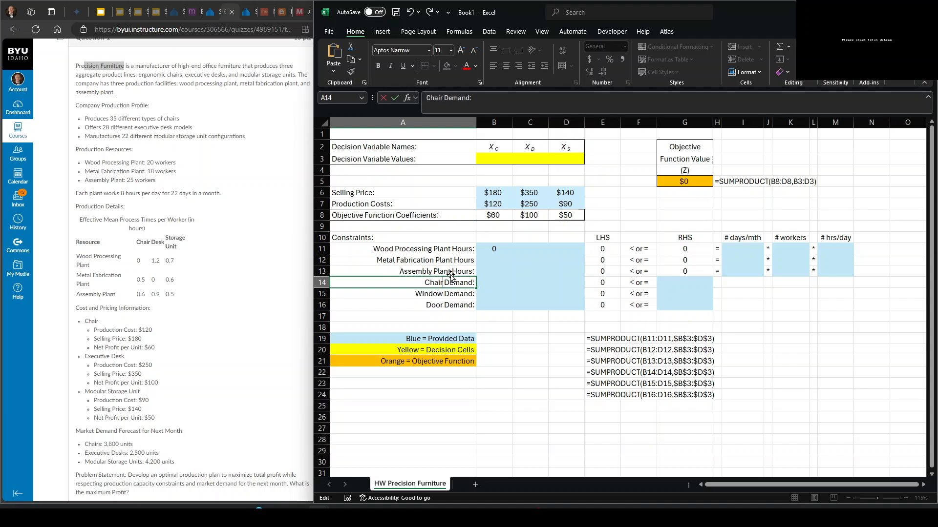
key(Return)
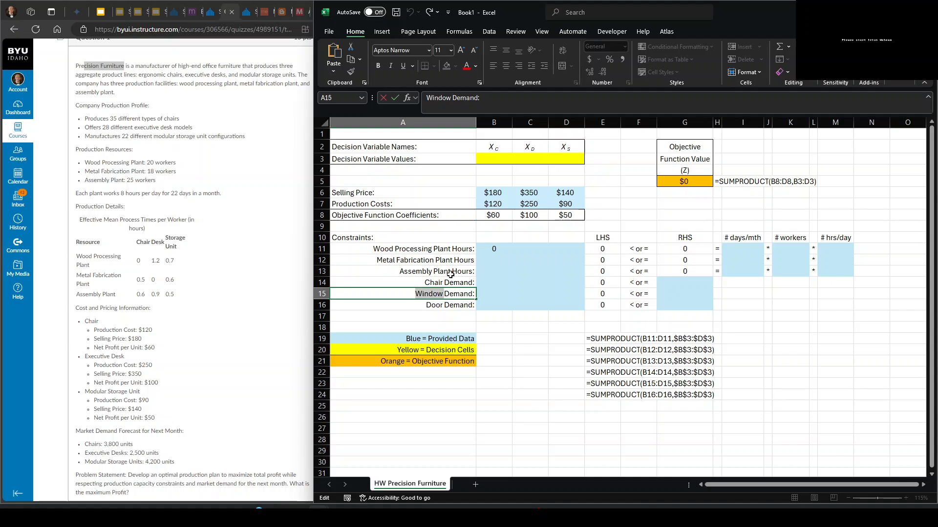
text(Executive Desk)
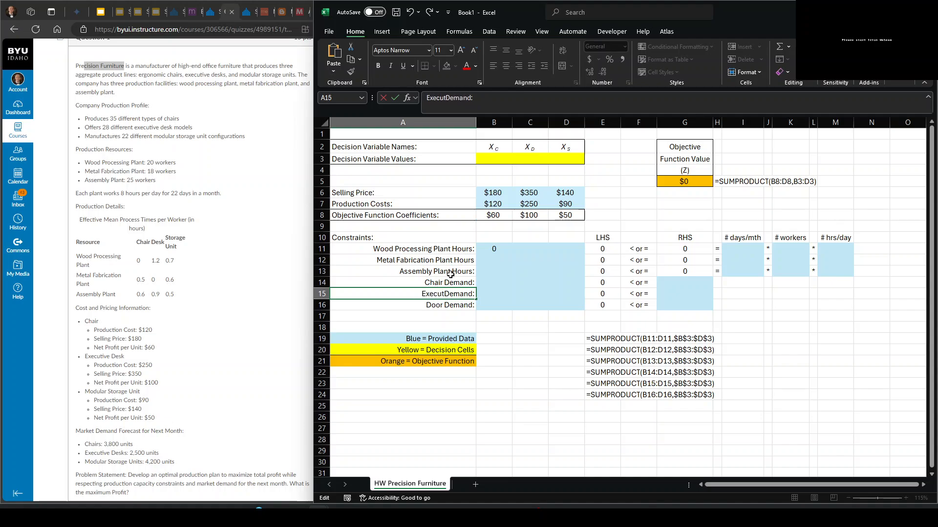
key(Return)
- Change the last demand label in A16 to "Modular Storage Unit Demand:"
key(F2)
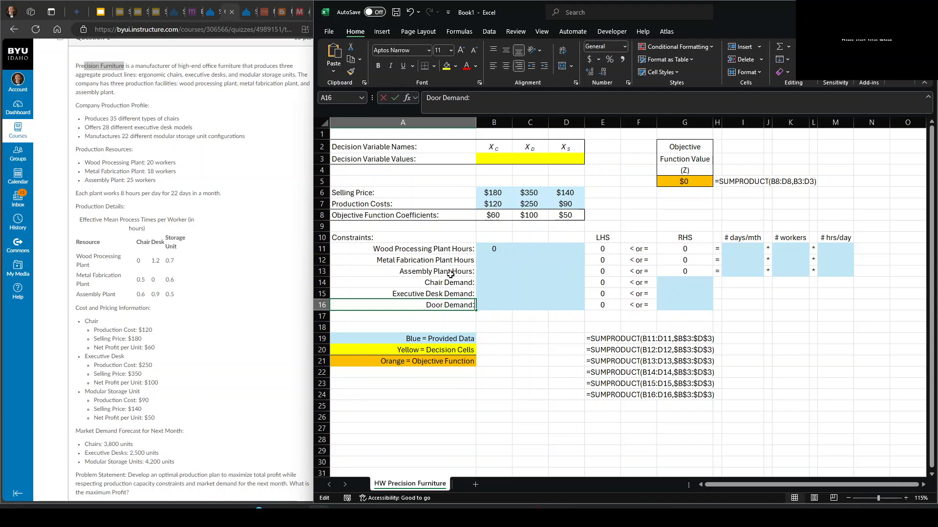
key(Home)
key(shift+Right)
key(shift+Right)
key(shift+Right)
key(shift+Right)
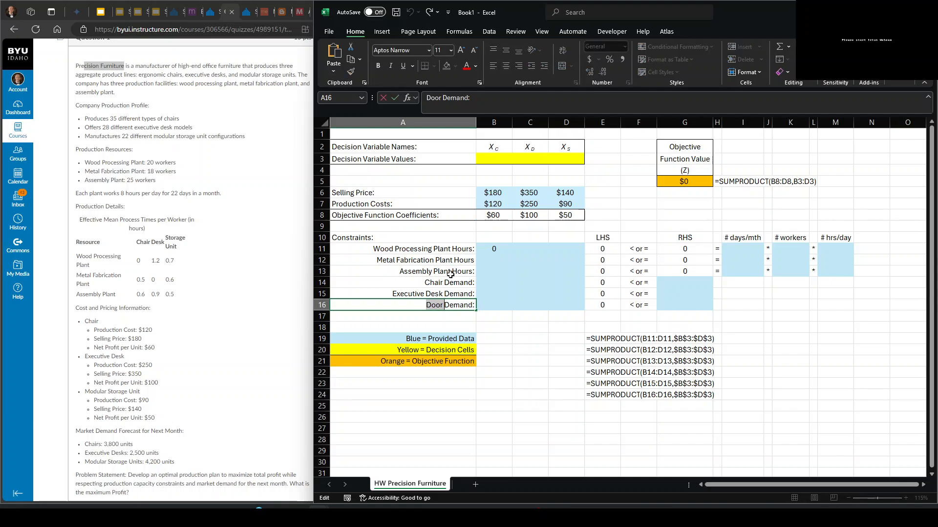
text(Modular Storage)
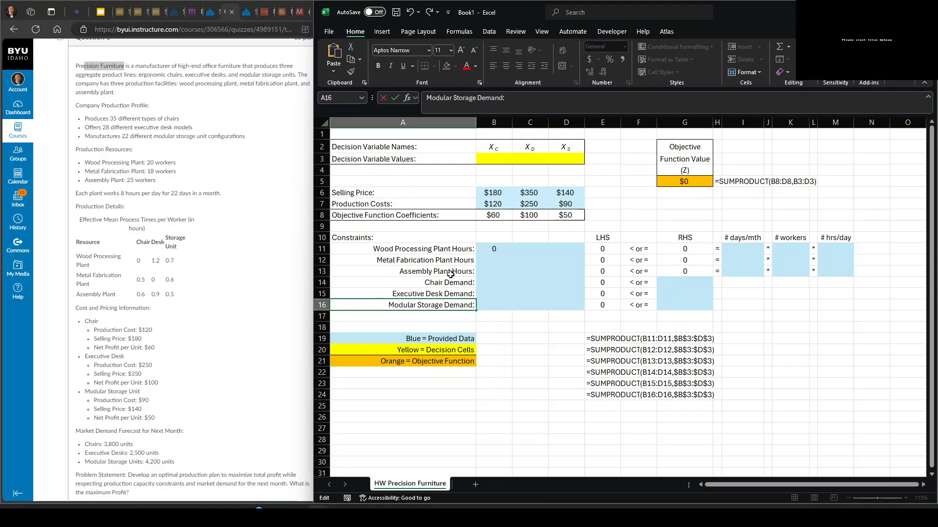
text( Un)
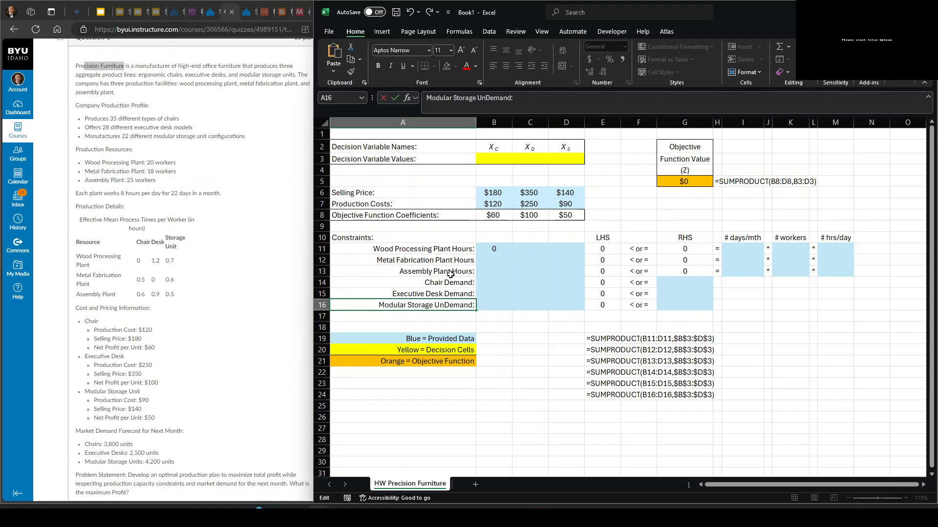
text(it)
key(Return)
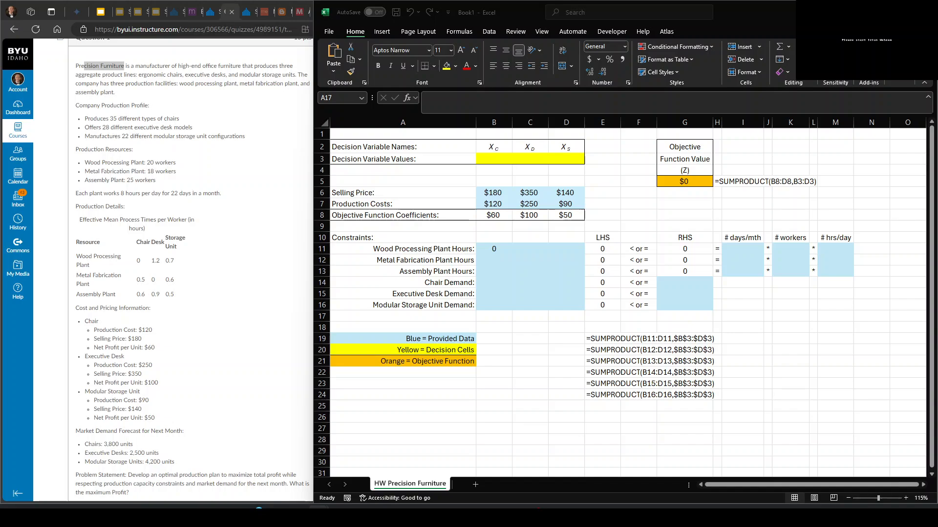
click(433, 250)
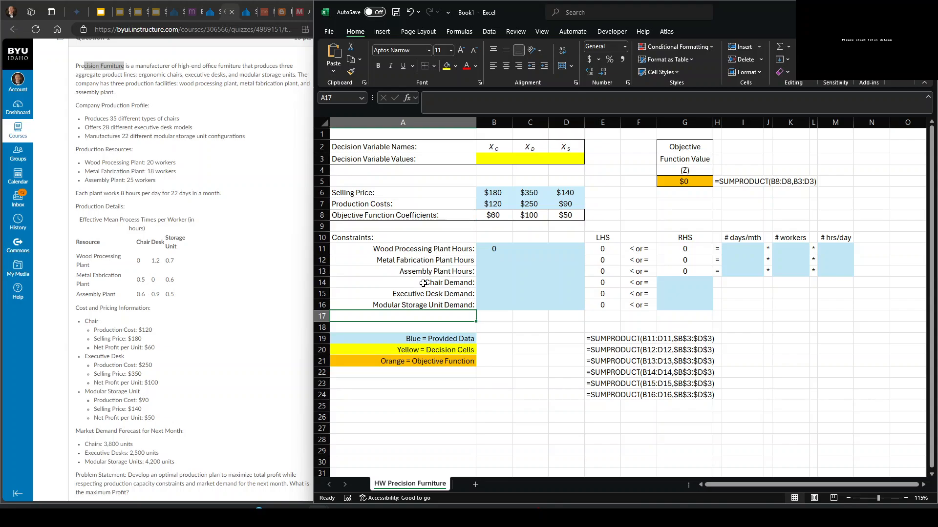
drag(423, 252, 424, 304)
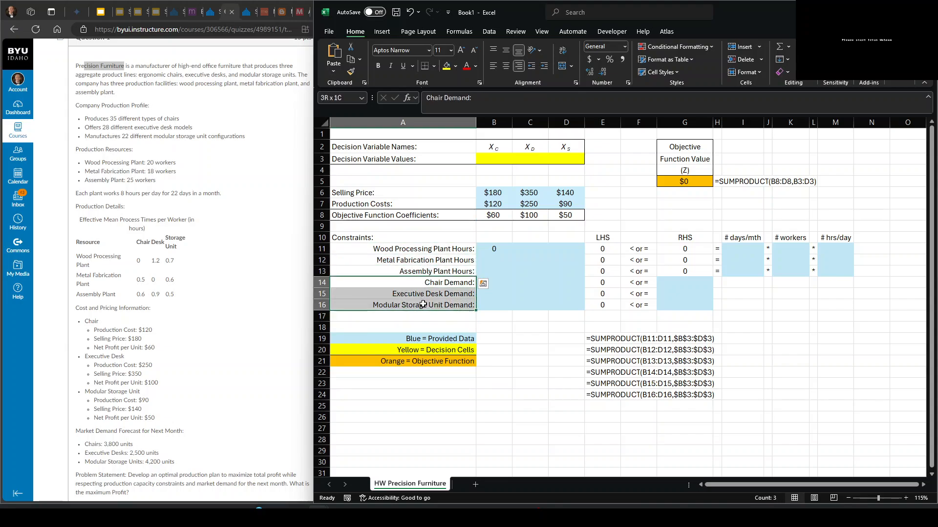
click(494, 250)
text(0)
key(ctrl+Return)
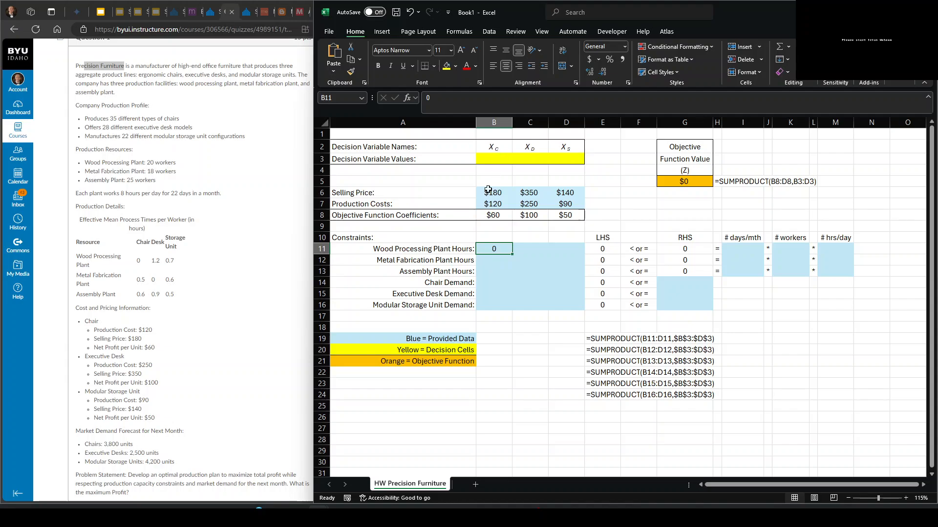
- Add the product headings Chair, Desk and Storage in B1:D1 above the decision variable names
click(495, 134)
text(Chair)
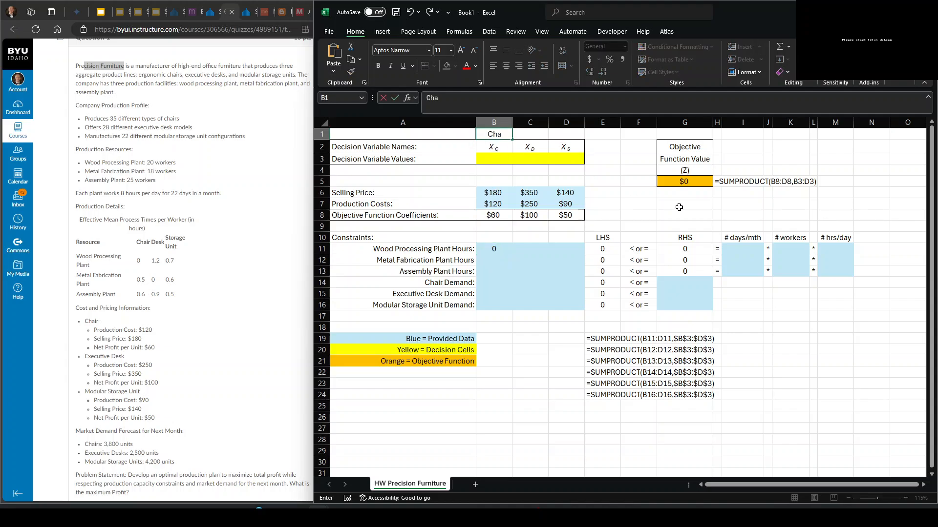
key(Tab)
text(Desk)
key(Tab)
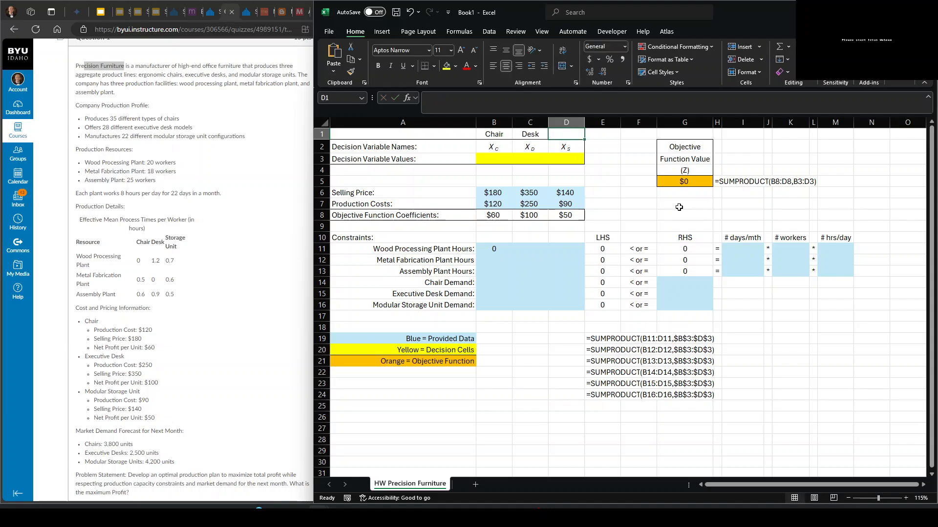
text(Storage)
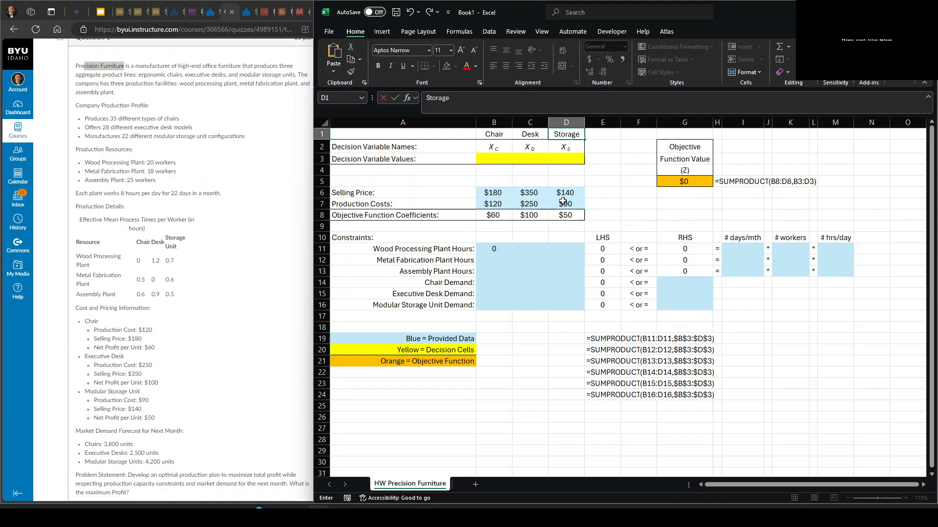
click(487, 250)
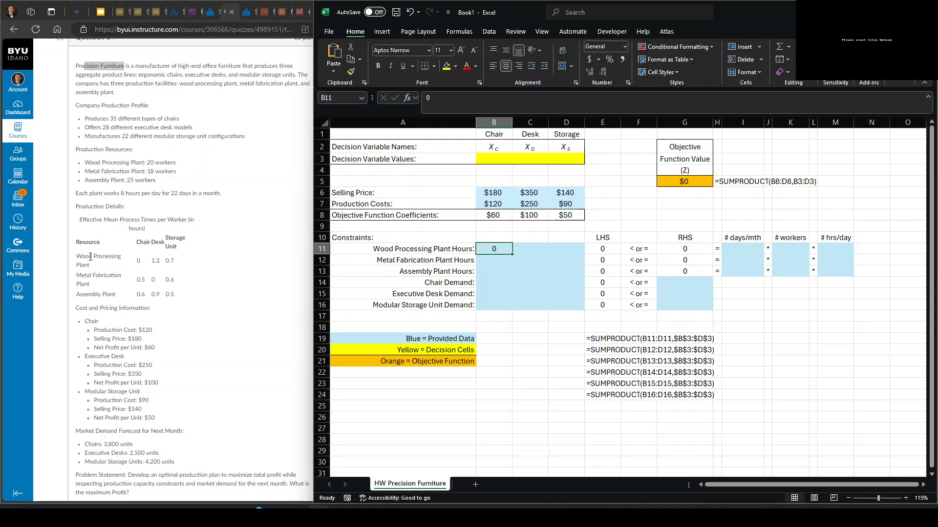
- Enter the chair's metal fabrication hours of 0.5 in B12 and its assembly hours of 0.6 in B13
click(483, 259)
text(.5)
key(Tab)
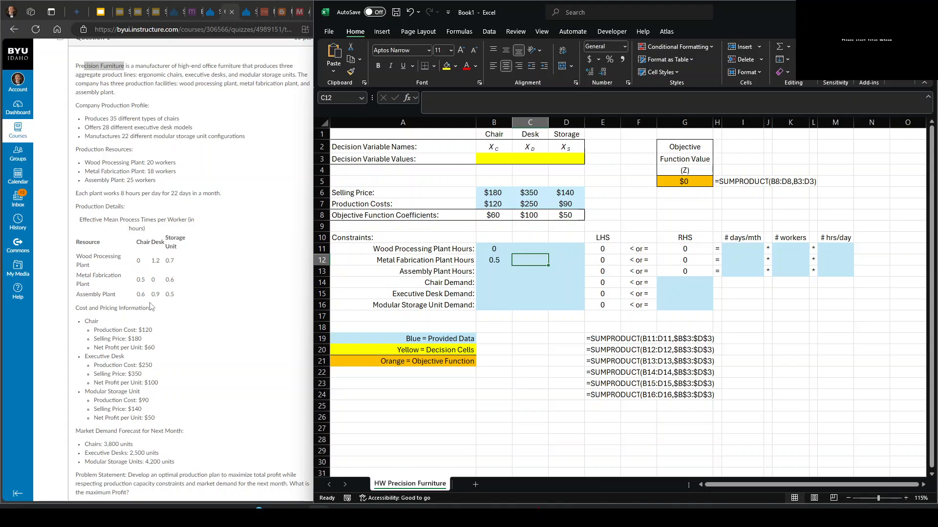
click(501, 276)
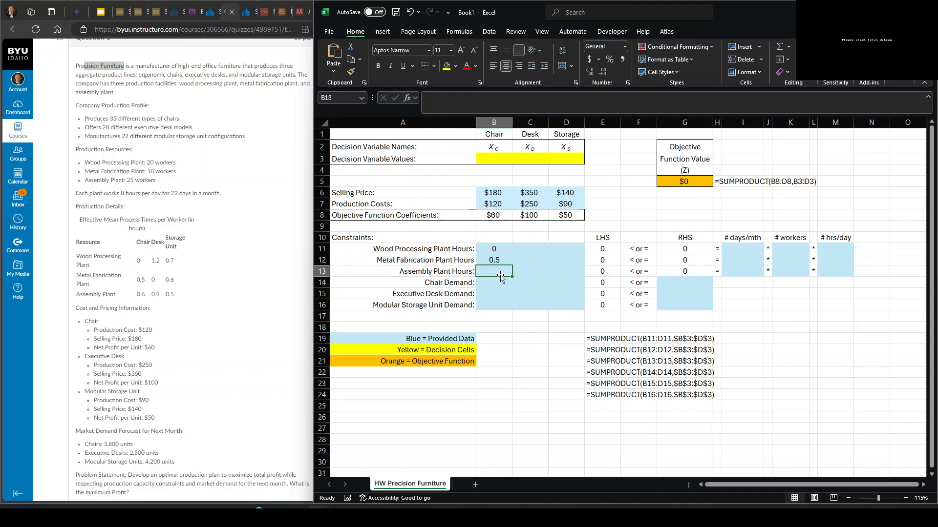
text(0.6)
key(Tab)
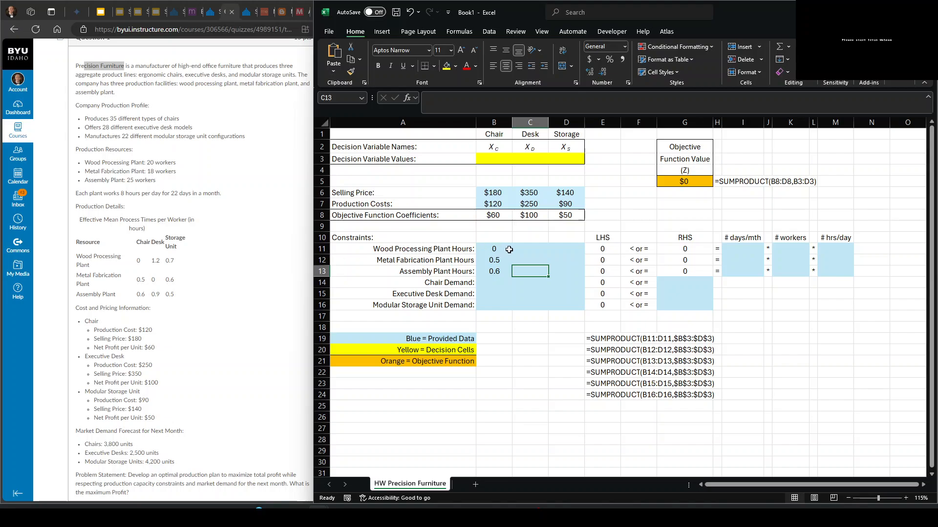
- Enter the desk's wood processing, metal fabrication and assembly hours of 1.2, 0 and 0.9 in C11:C13
click(529, 249)
text(1.2)
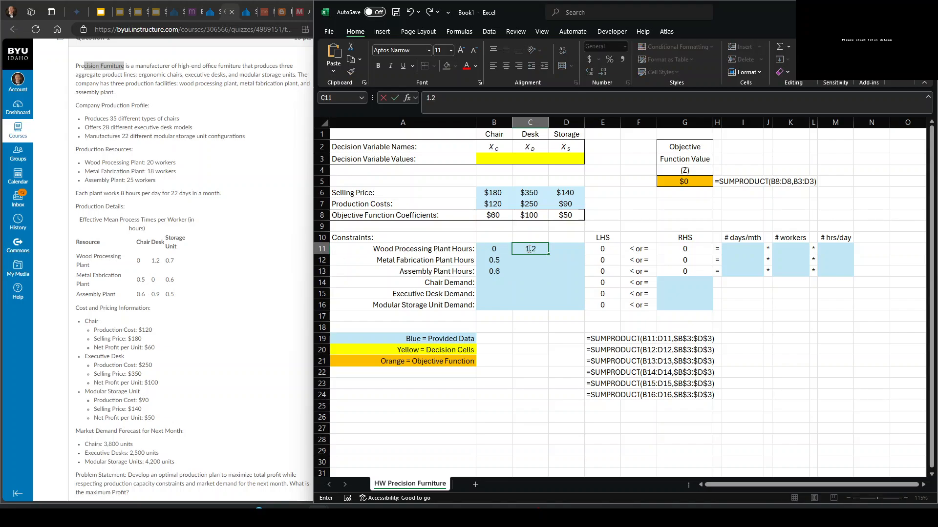
key(Return)
text(0)
key(Return)
text(0.9)
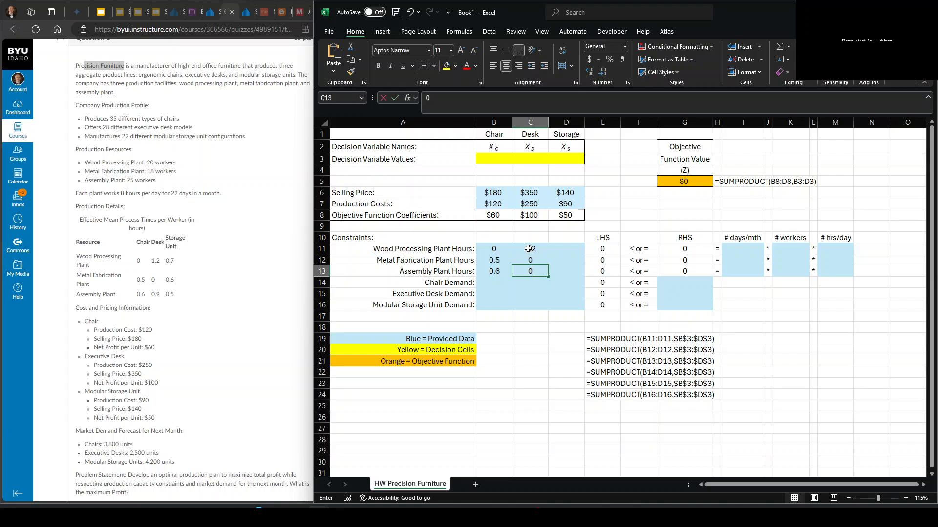
- Enter the storage unit's wood processing, metal fabrication and assembly hours of 0.7, 0.6 and 0.5 in D11:D13
key(Up)
key(Up)
key(Right)
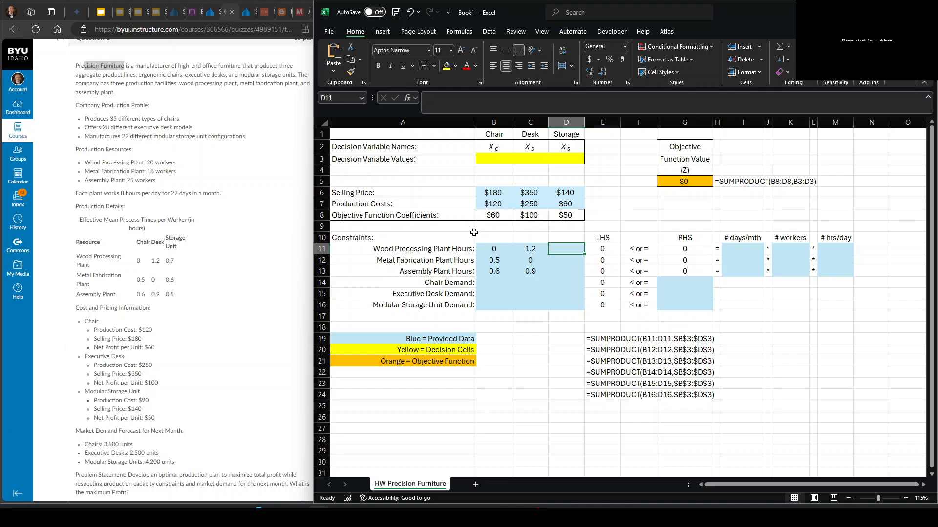
text(.)
text(.7)
key(Return)
text(0.6)
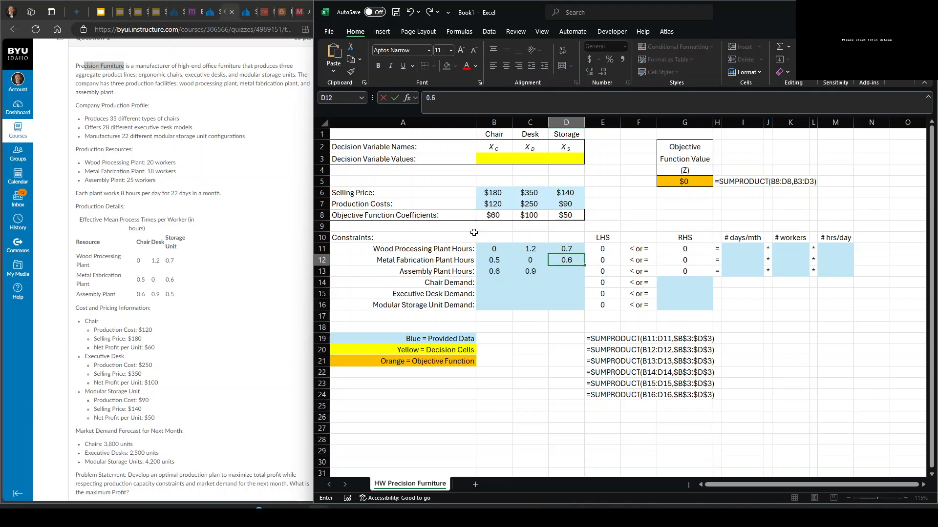
key(Return)
text(0.5)
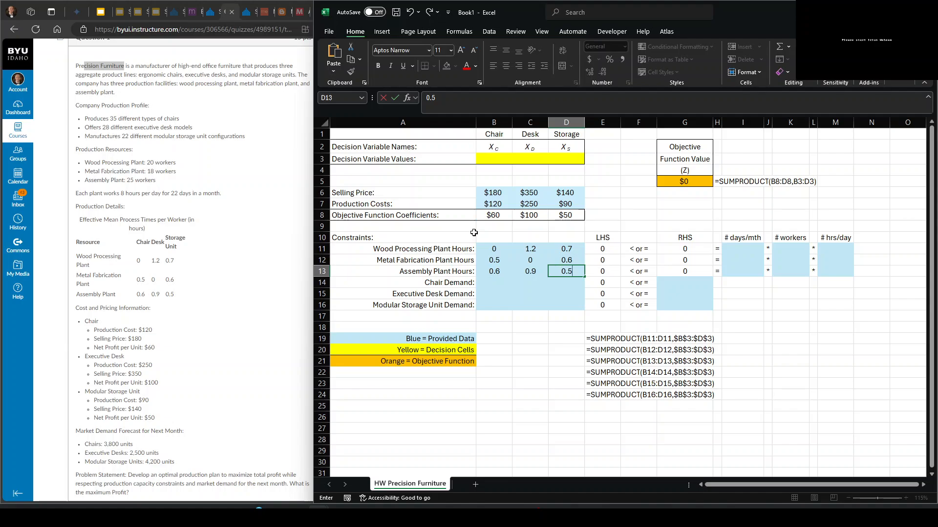
key(Return)
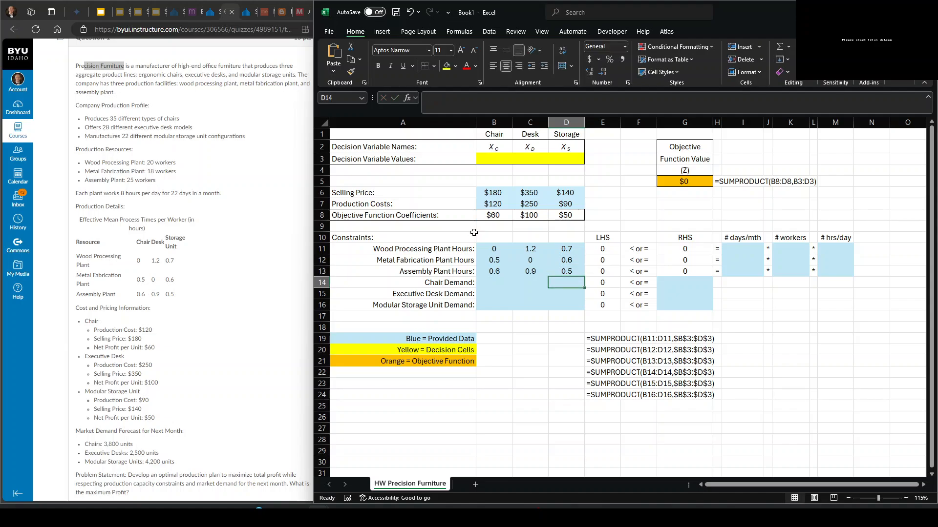
- Enter 1 in B14 as the chair's coefficient in the chair demand constraint
drag(483, 282, 560, 304)
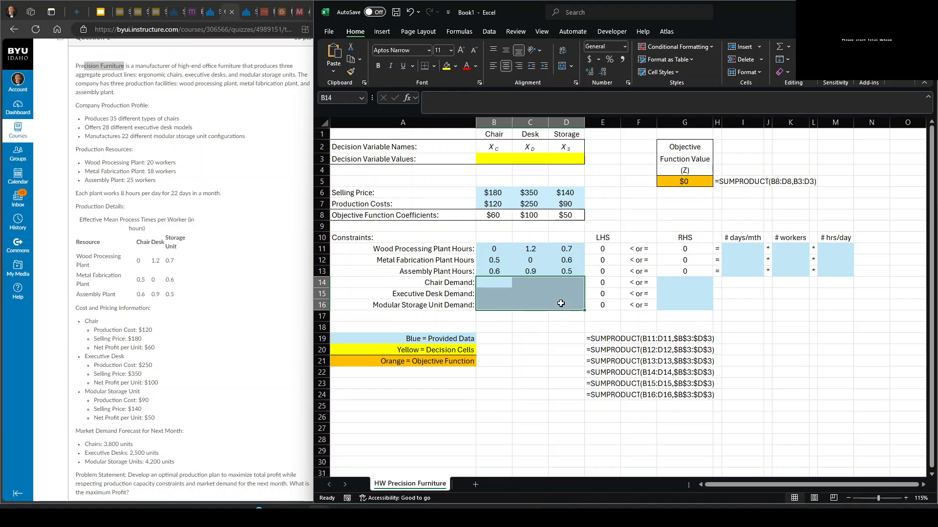
click(497, 285)
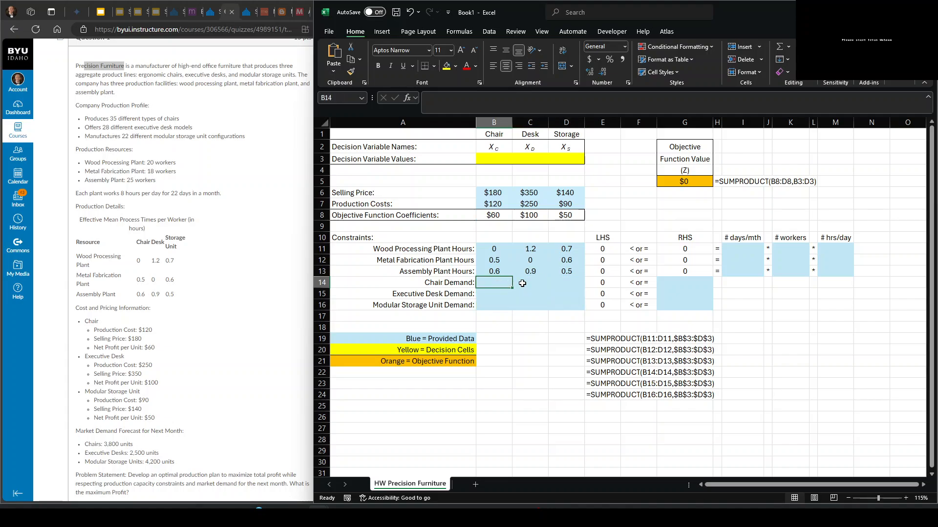
text(1)
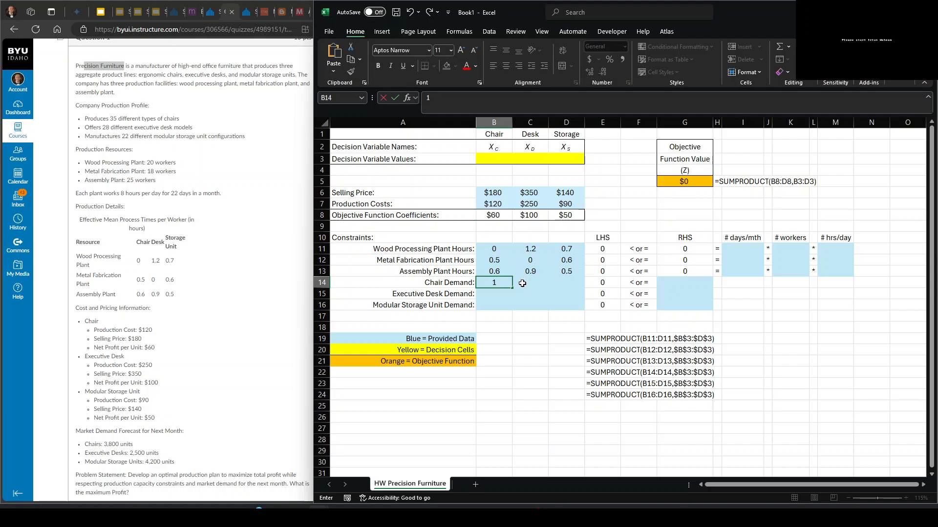
key(Tab)
drag(497, 249, 494, 272)
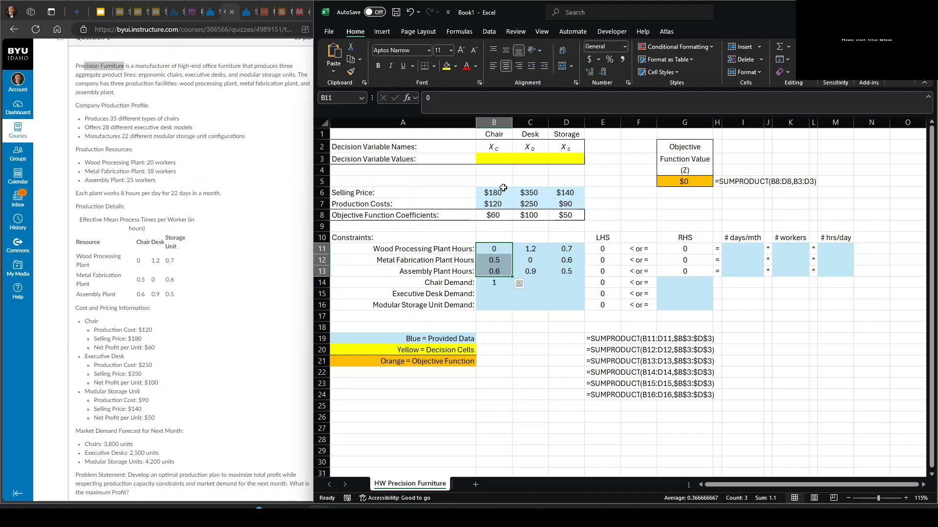
click(495, 284)
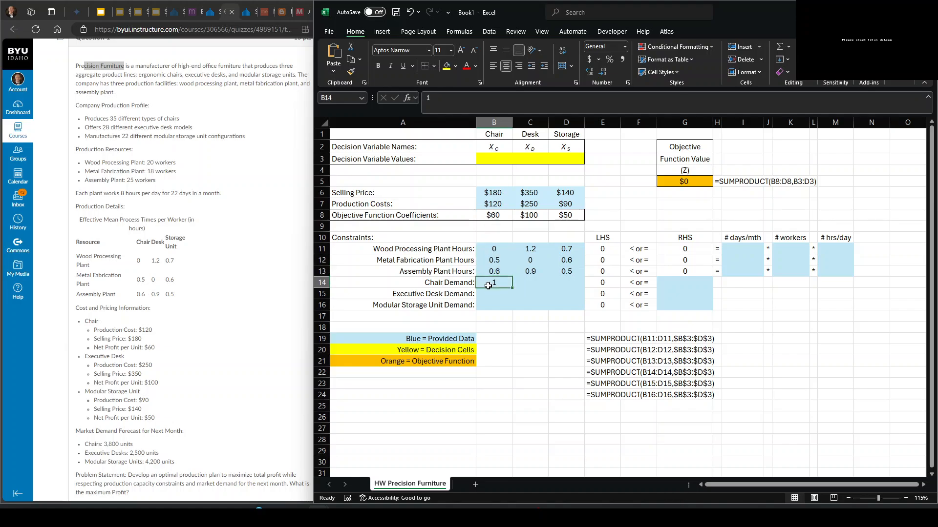
- Enter 1 in C15 as the desk's coefficient and 1 in D16 as the storage unit's coefficient in their demand constraints
drag(493, 297, 493, 305)
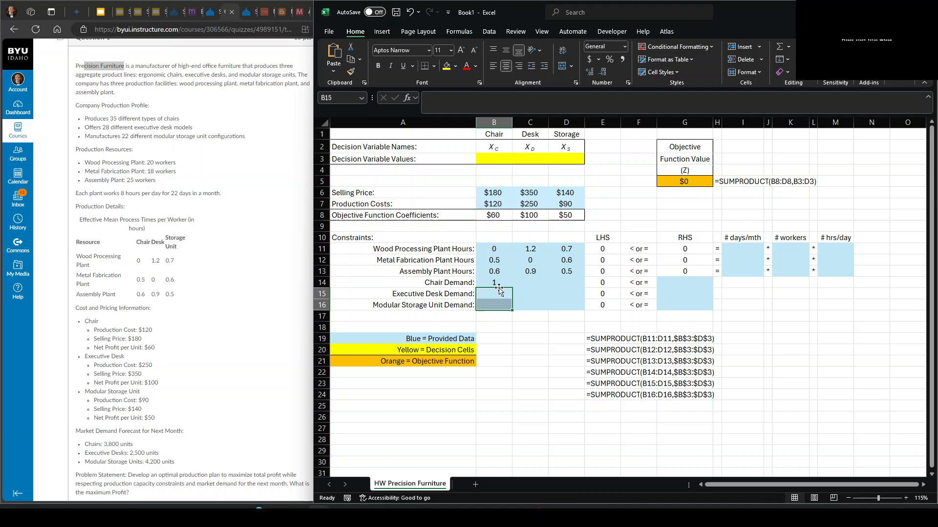
click(527, 294)
drag(533, 253, 531, 271)
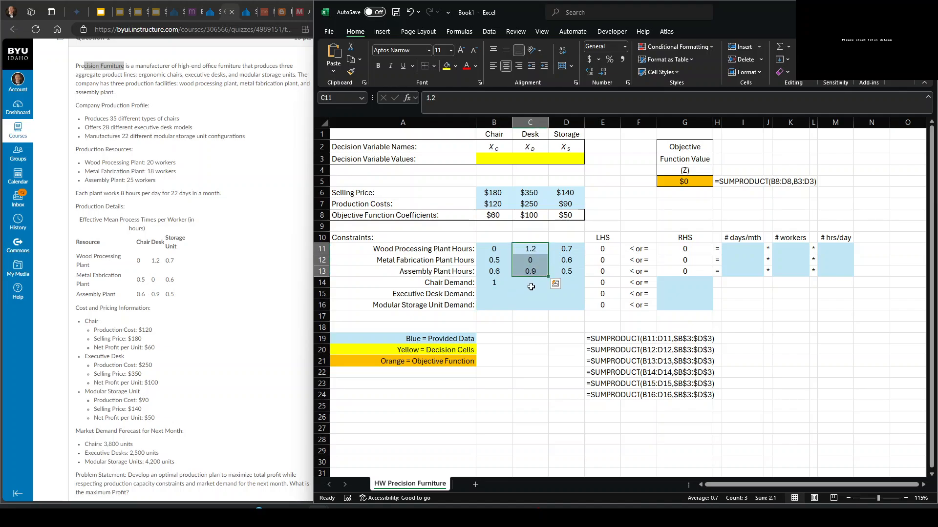
click(531, 291)
text(1)
click(566, 307)
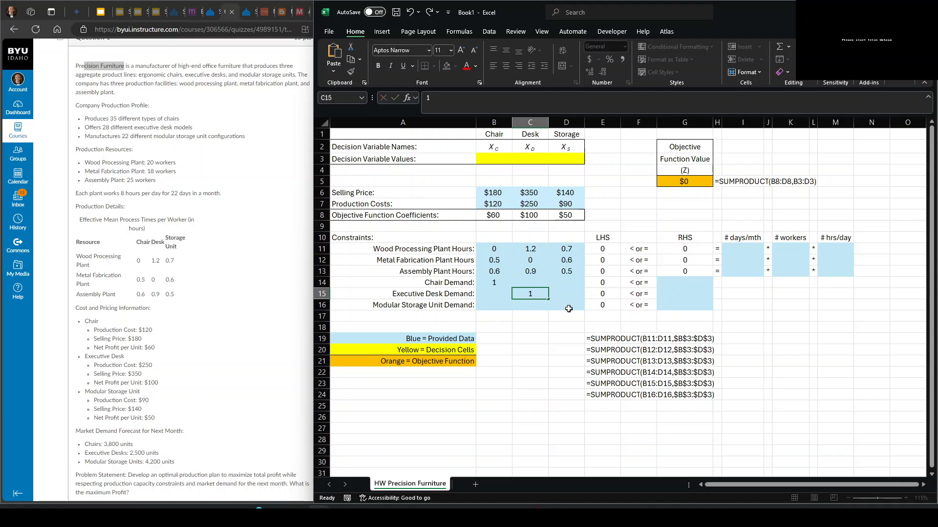
drag(570, 250, 567, 274)
click(557, 305)
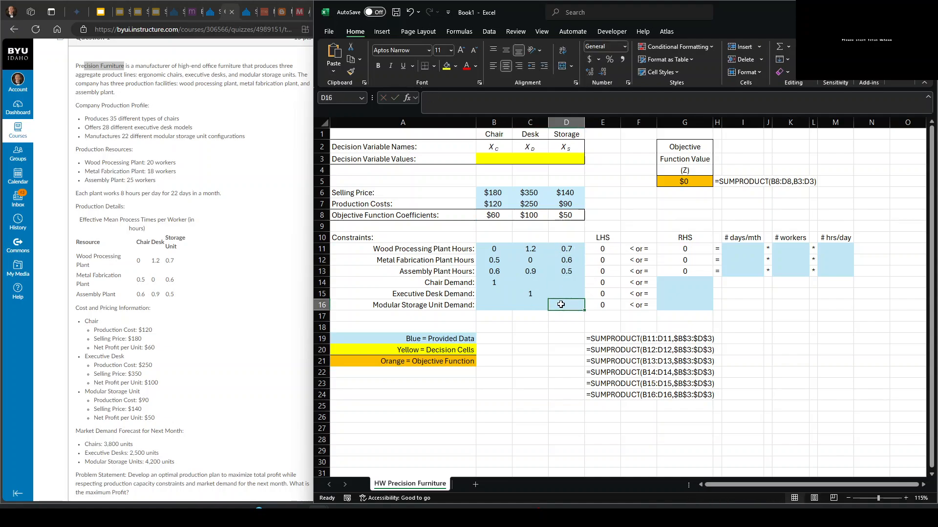
text(1)
key(Tab)
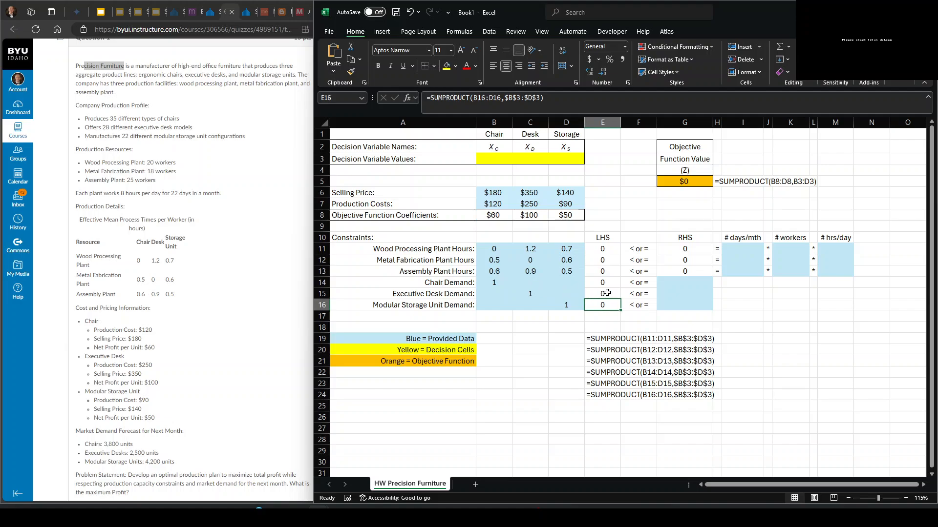
- Enter the chair, executive desk and modular storage unit demand limits of 3800, 2500 and 4200 in G14:G16
click(696, 283)
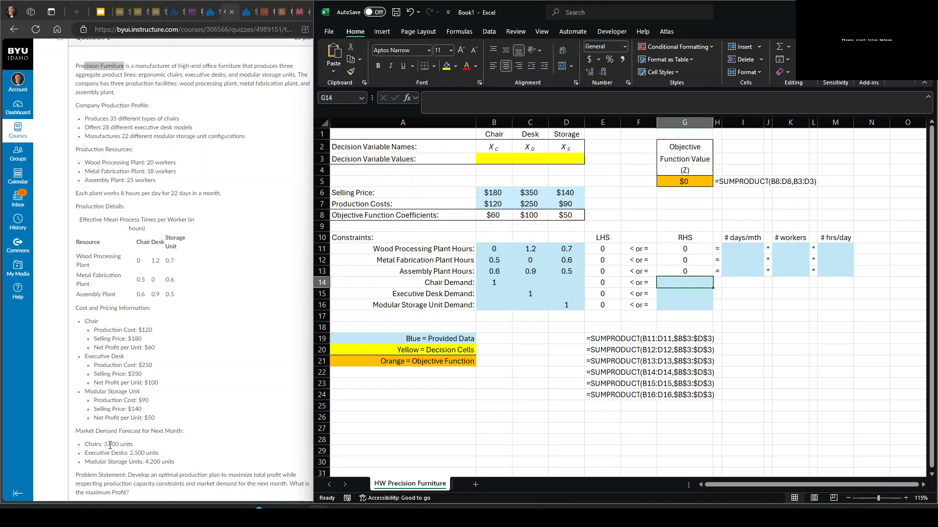
text(3800)
key(Return)
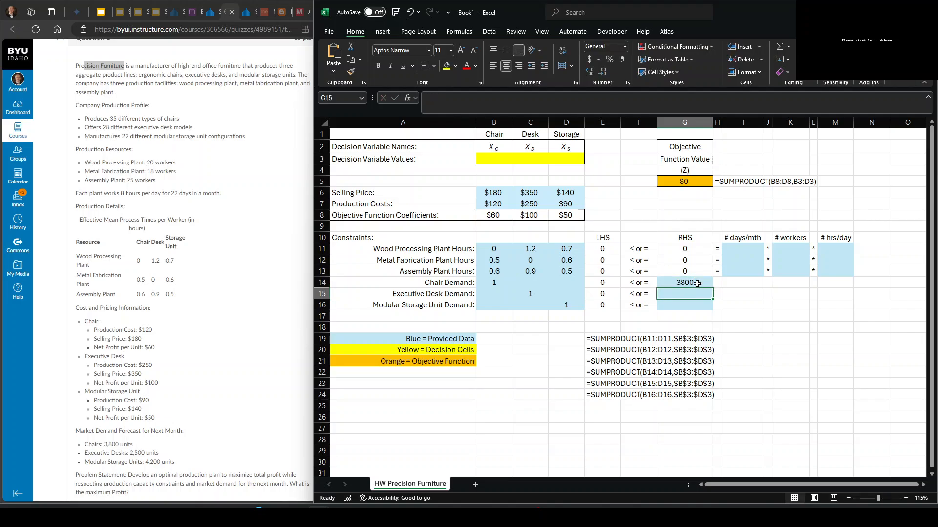
text(2500)
key(Return)
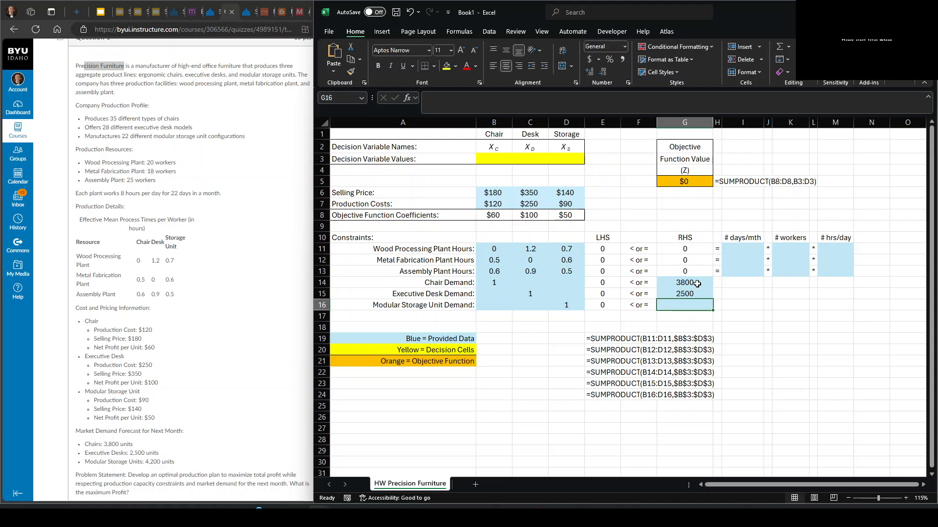
text(4200)
key(Return)
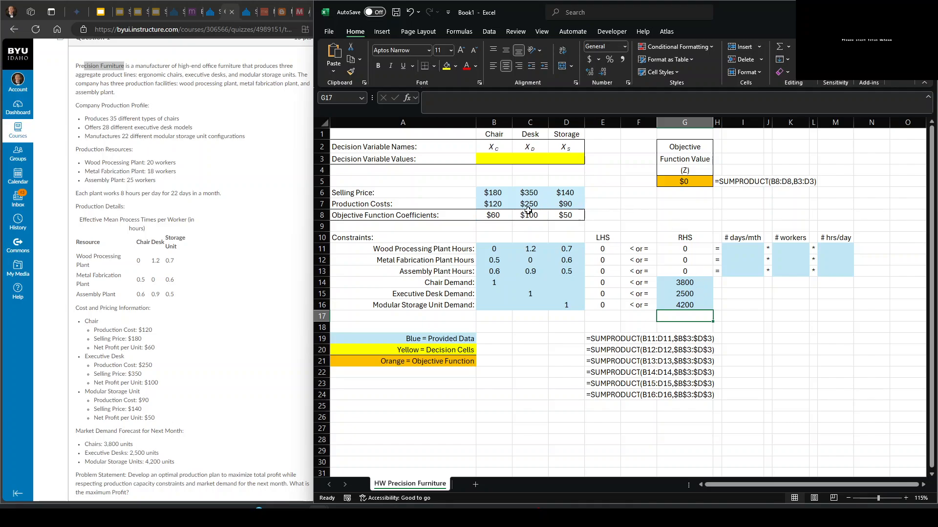
- Enter a trial value of 5 for each of the chair, desk and storage decision variables in B3:D3
click(607, 248)
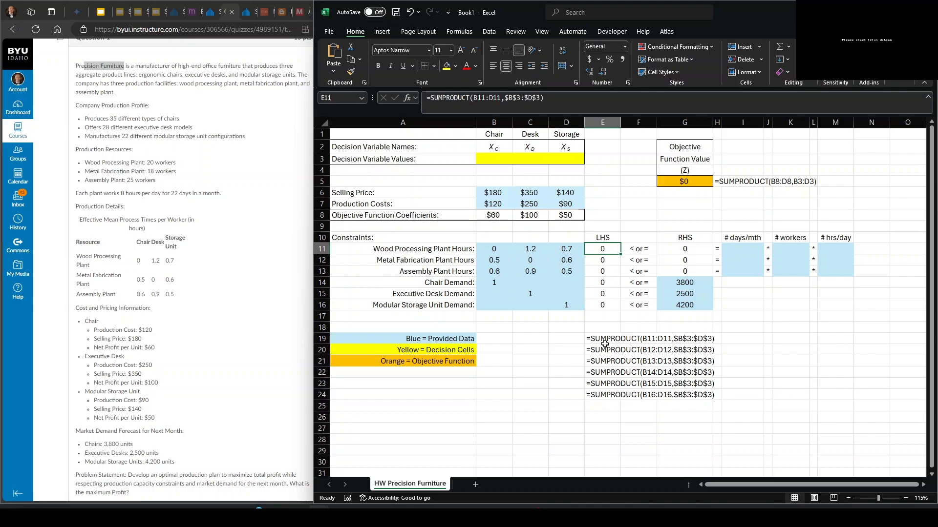
double_click(597, 245)
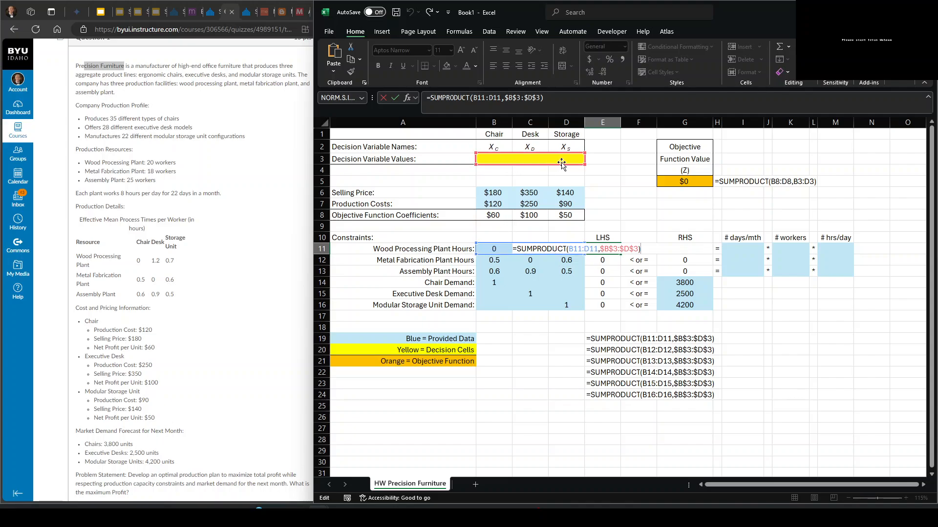
click(602, 250)
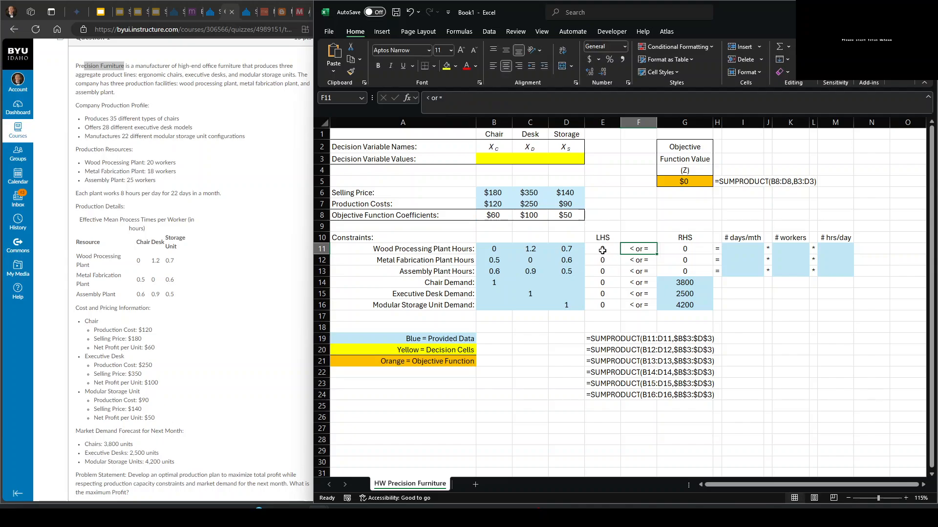
click(494, 160)
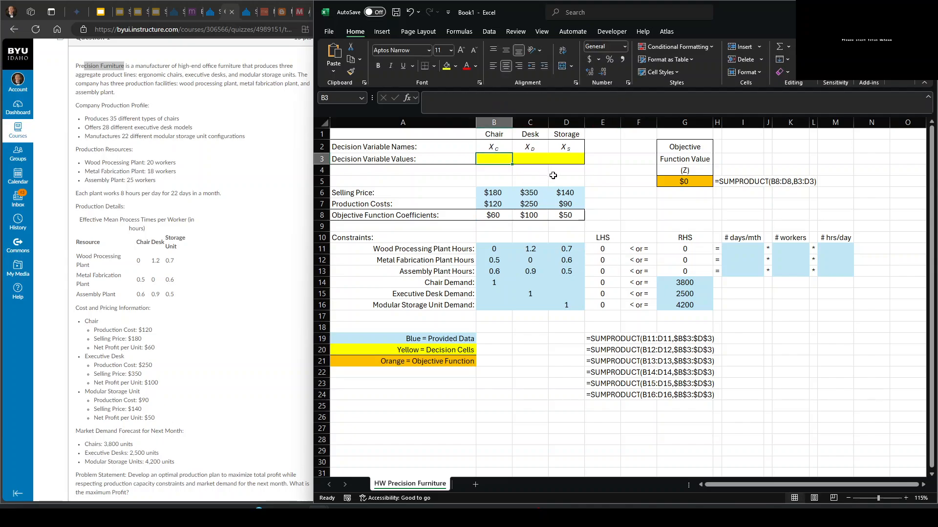
text(5)
key(Tab)
text(5)
key(Tab)
text(5)
key(Tab)
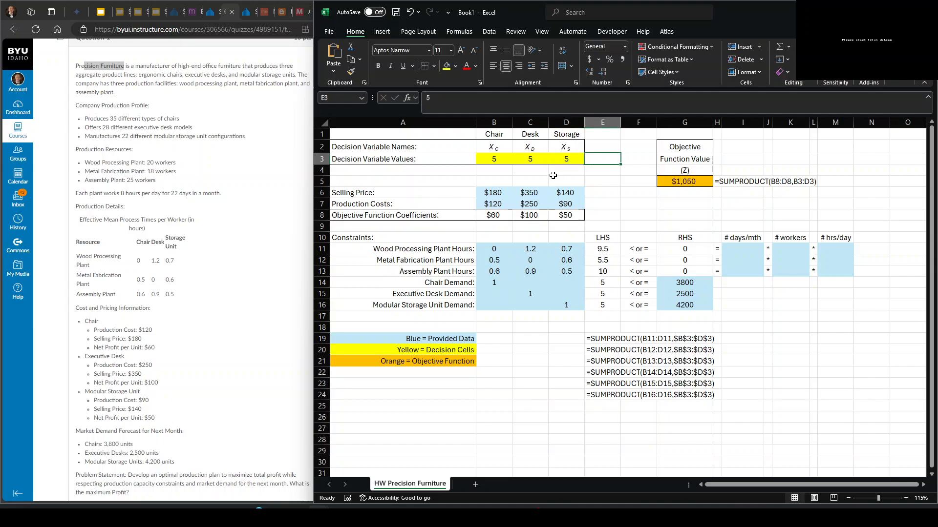
- Examine how the left-hand-side formulas in E11:E13 combine each plant's process times with the decision values in B3:D3
key(Left)
key(Left)
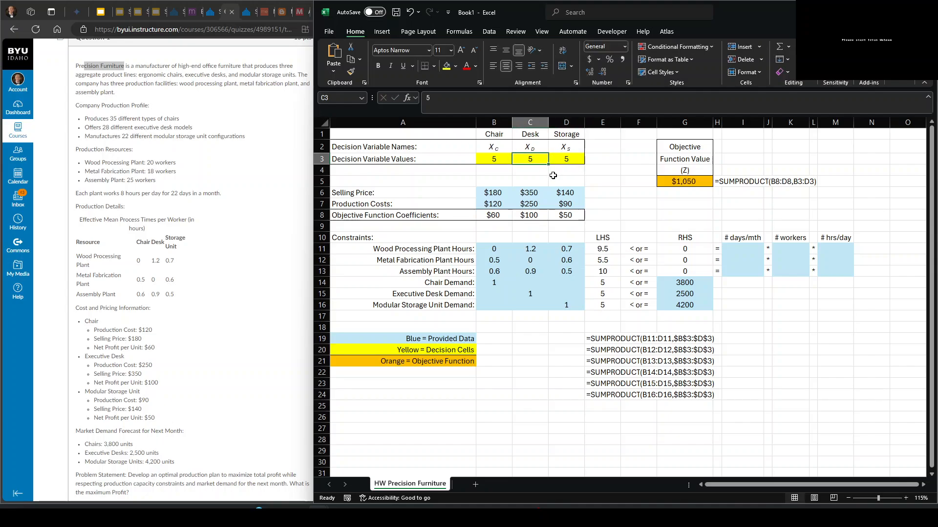
drag(489, 159, 557, 160)
click(599, 249)
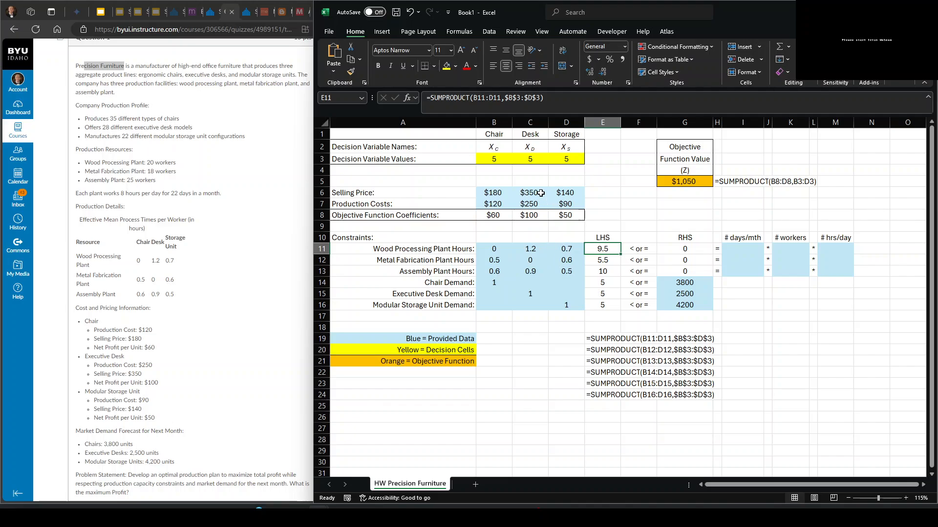
drag(495, 162, 562, 160)
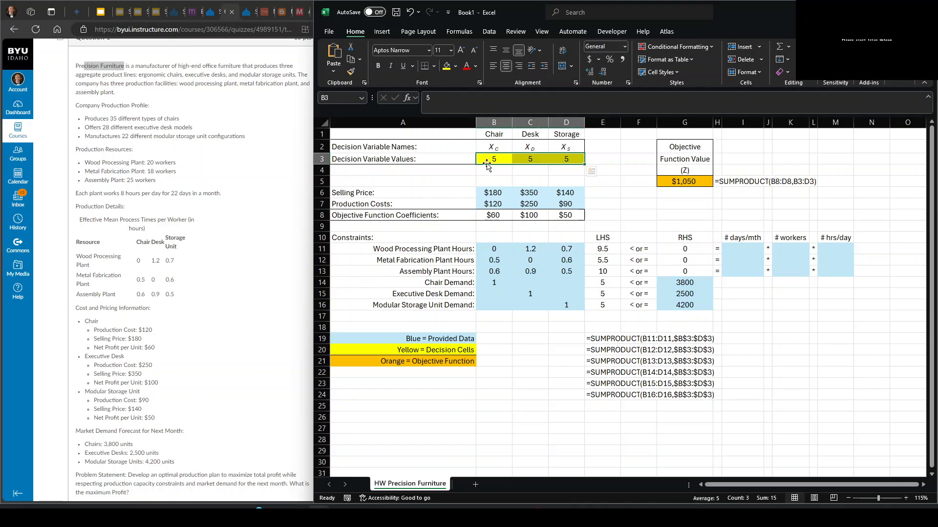
click(596, 250)
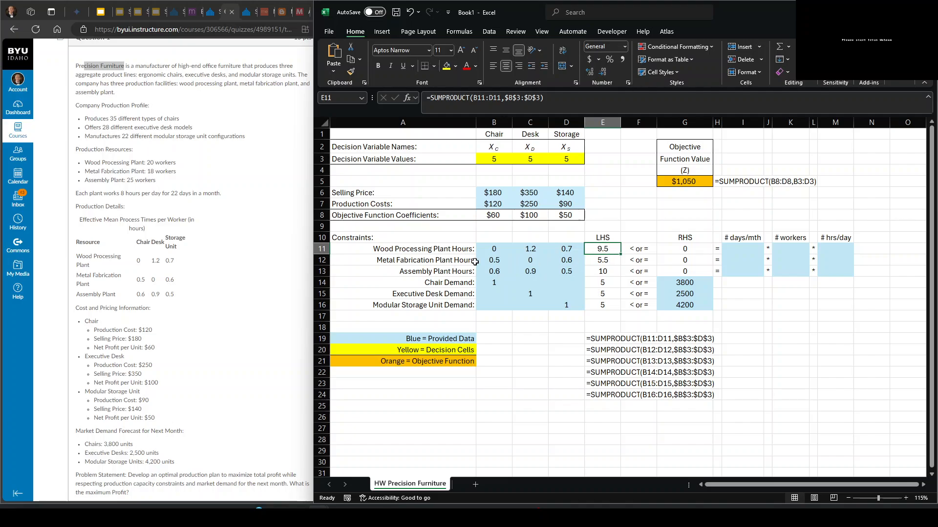
click(593, 261)
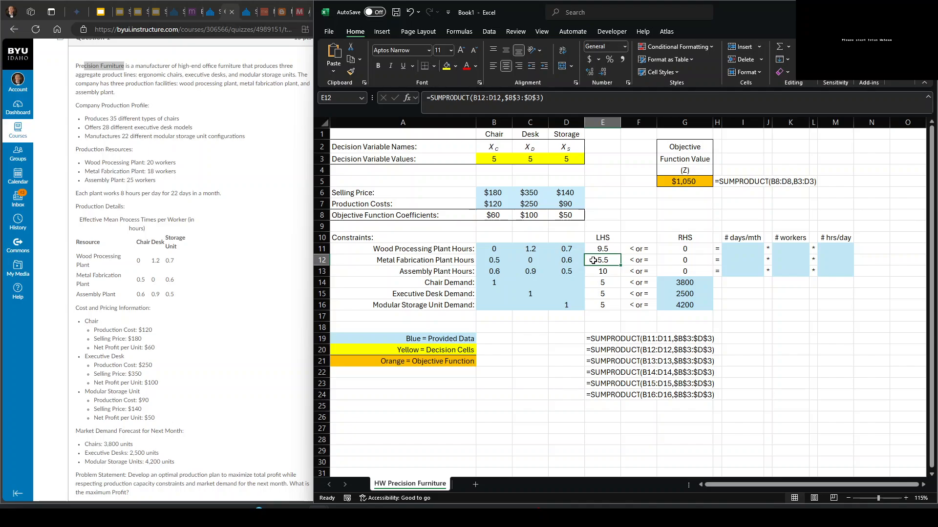
click(604, 271)
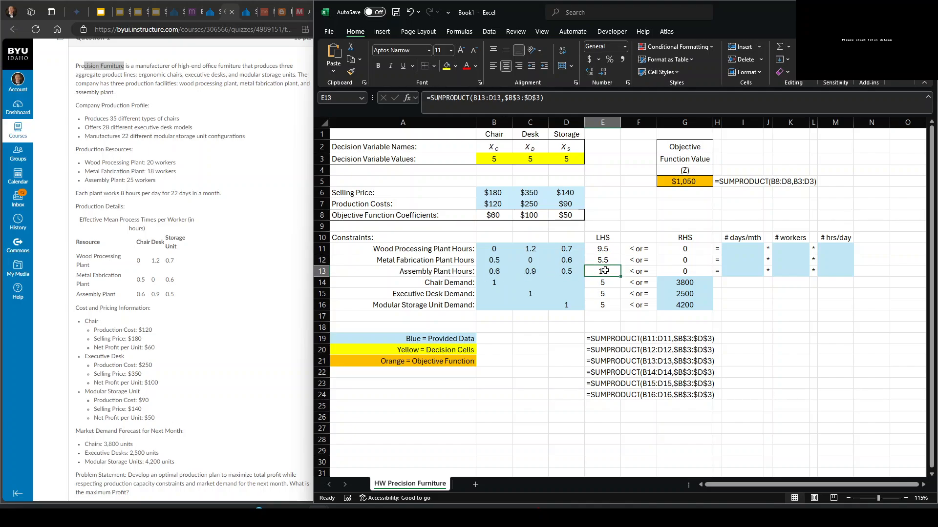
drag(602, 249, 602, 270)
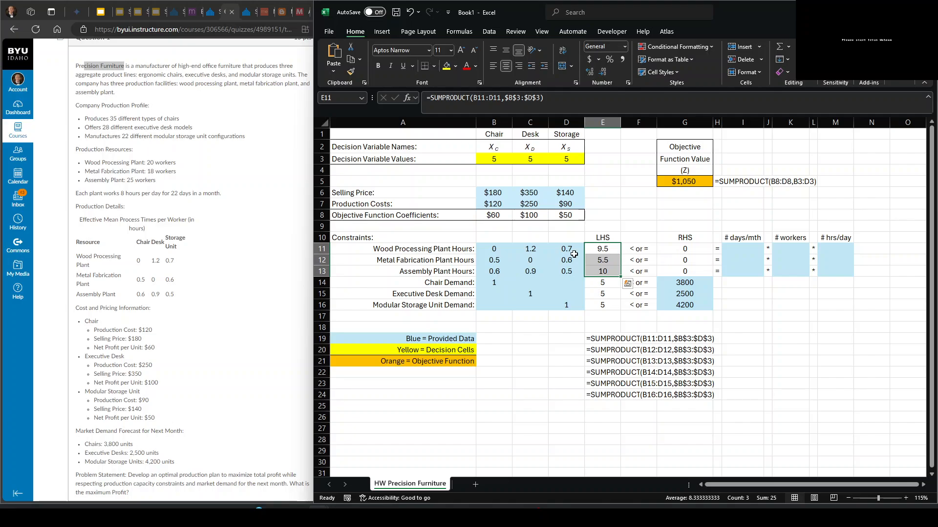
- Enter the wood processing plant's 22 days per month in I11 and 8 hours per day in M11
click(742, 249)
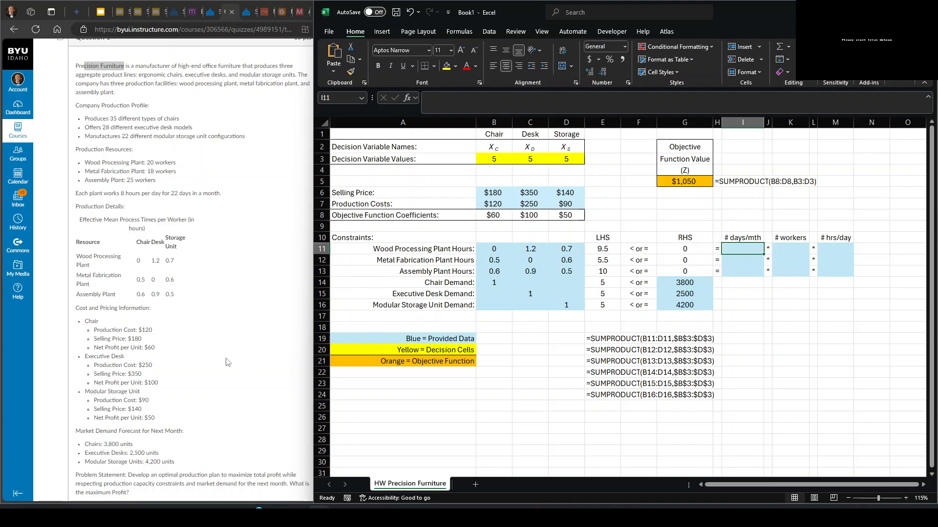
drag(167, 195, 188, 194)
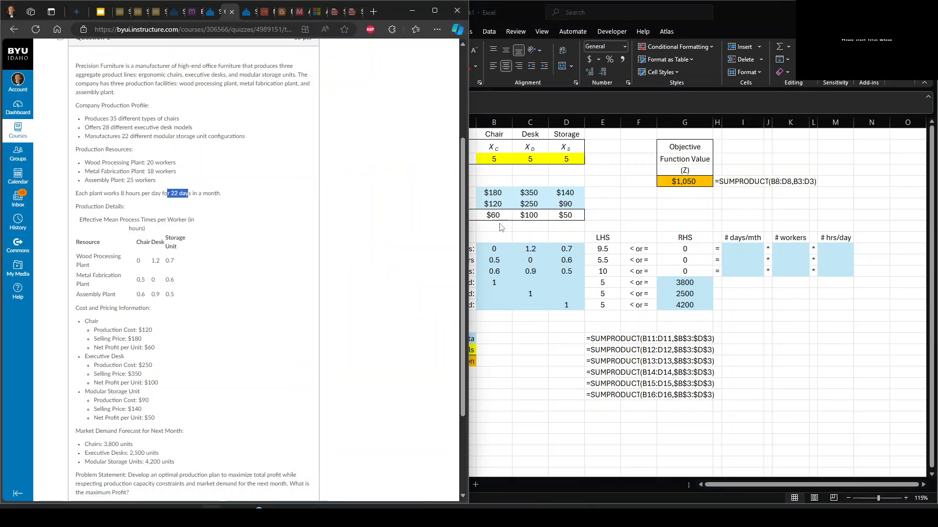
click(729, 248)
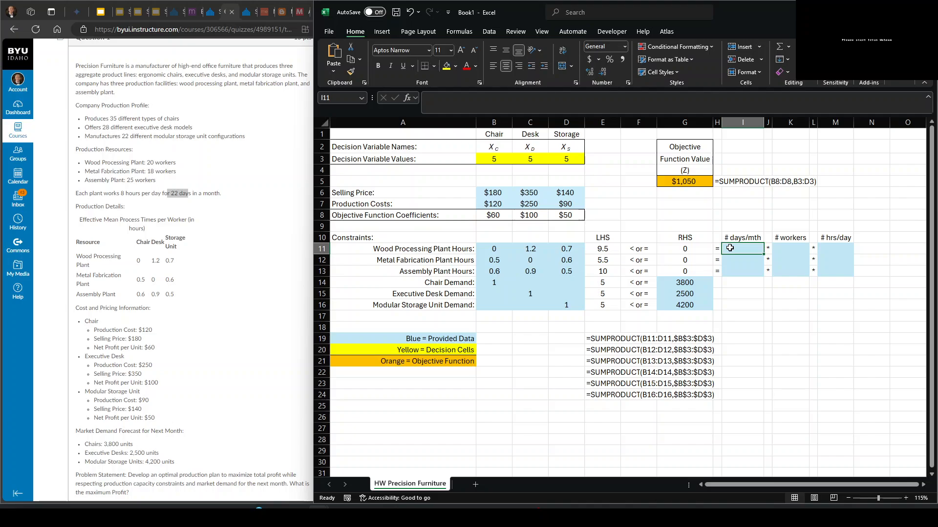
text(22)
key(Tab)
key(Tab)
key(Tab)
key(Tab)
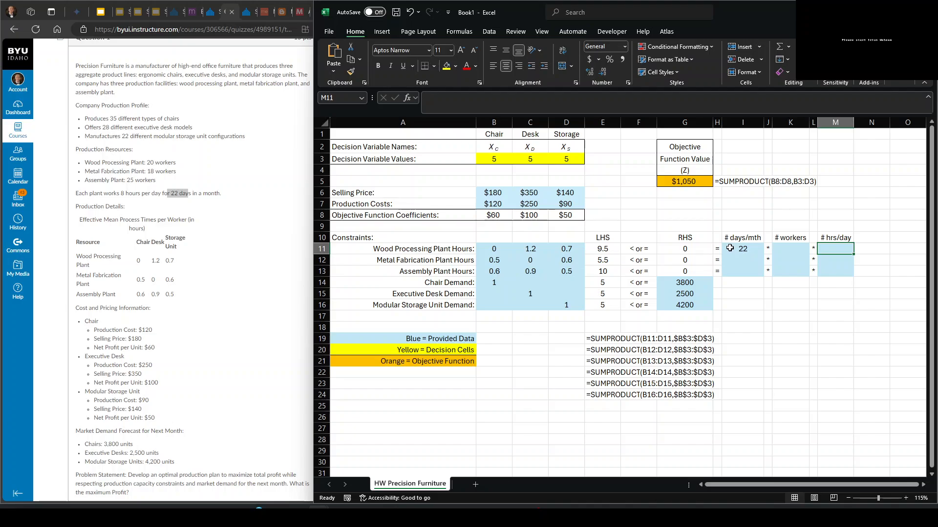
text(8)
- Enter 22 days per month for the metal fabrication and assembly plants in I12 and I13
key(Left)
key(Left)
key(Left)
key(Left)
key(Down)
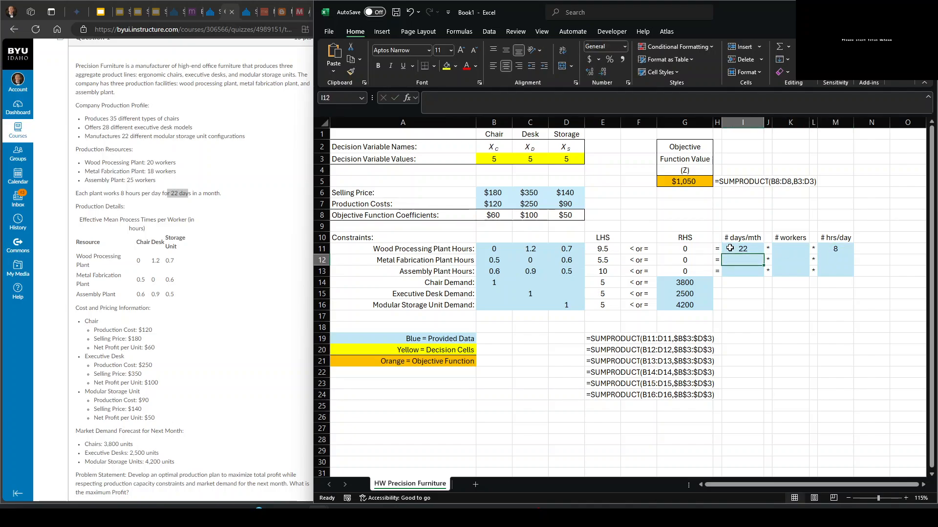
text(2)
key(Down)
text(2)
key(Up)
key(Down)
key(Up)
text(22)
key(Down)
text(22)
- Enter 8 hours per day for the metal fabrication and assembly plants in M12 and M13
key(Up)
key(Right)
key(Right)
key(Right)
key(Right)
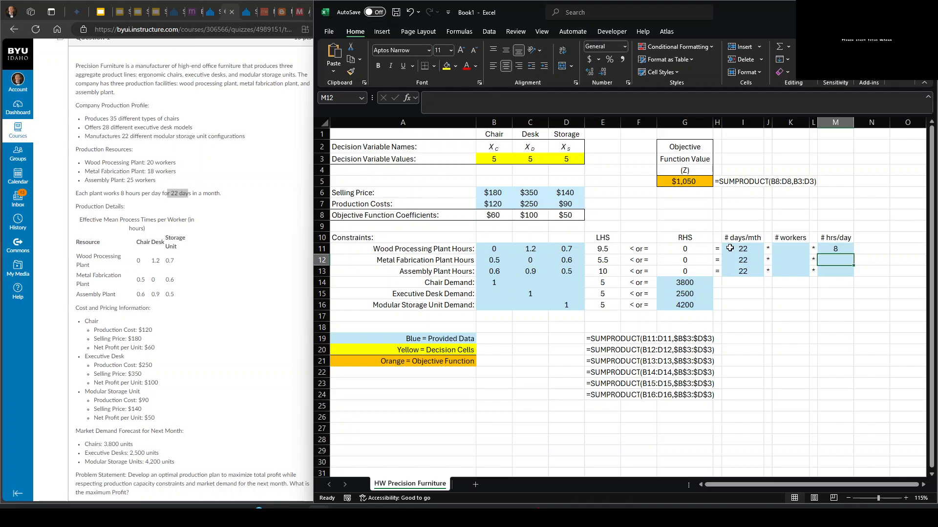
text(8)
key(Down)
text(8)
key(Up)
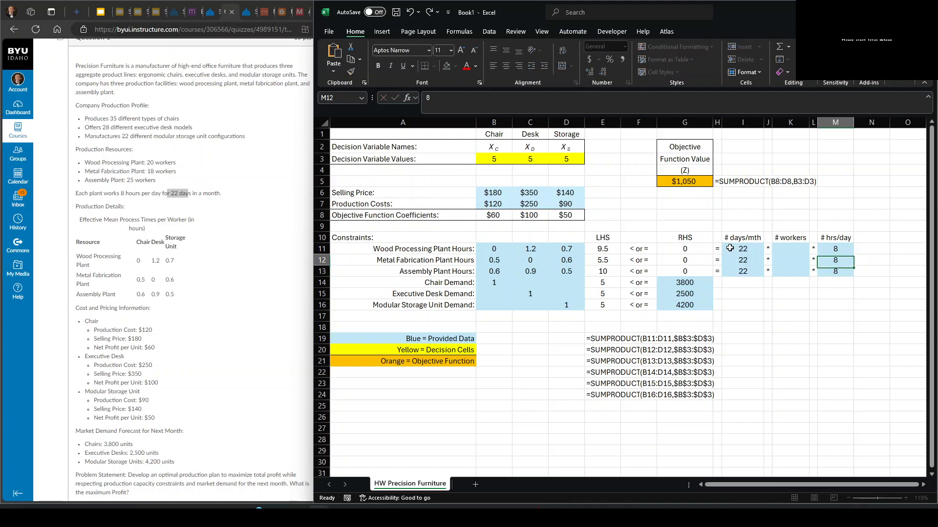
- Enter the wood processing, metal fabrication and assembly worker counts of 20, 18 and 25 in K11:K13
key(Left)
key(Left)
key(Up)
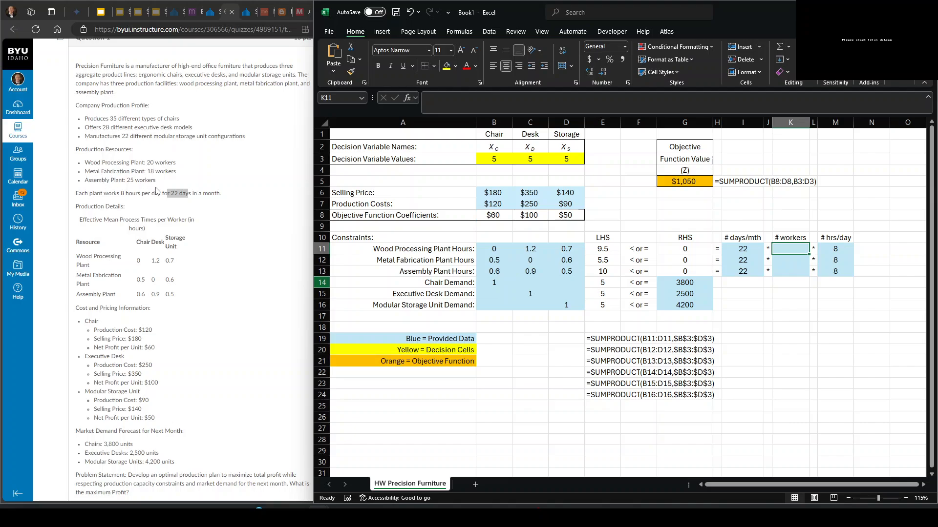
text(20)
key(Return)
text(18)
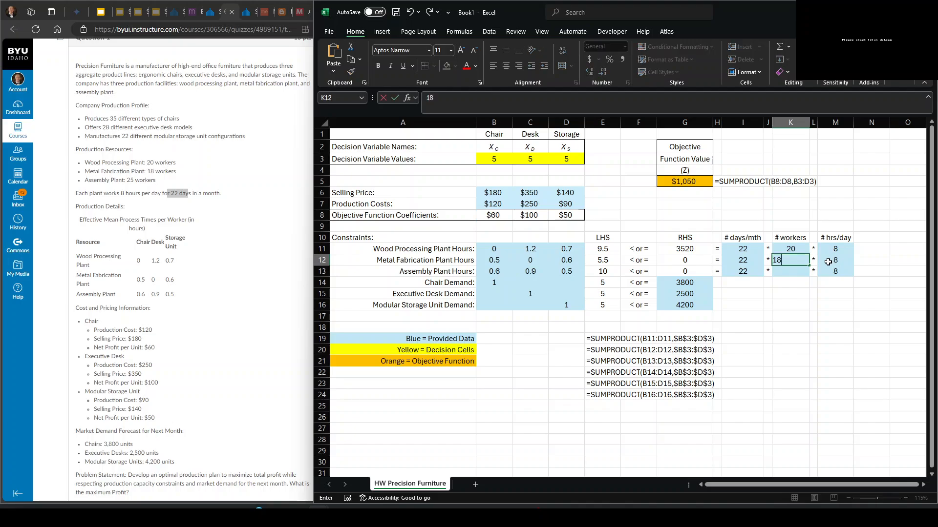
key(Return)
text(25)
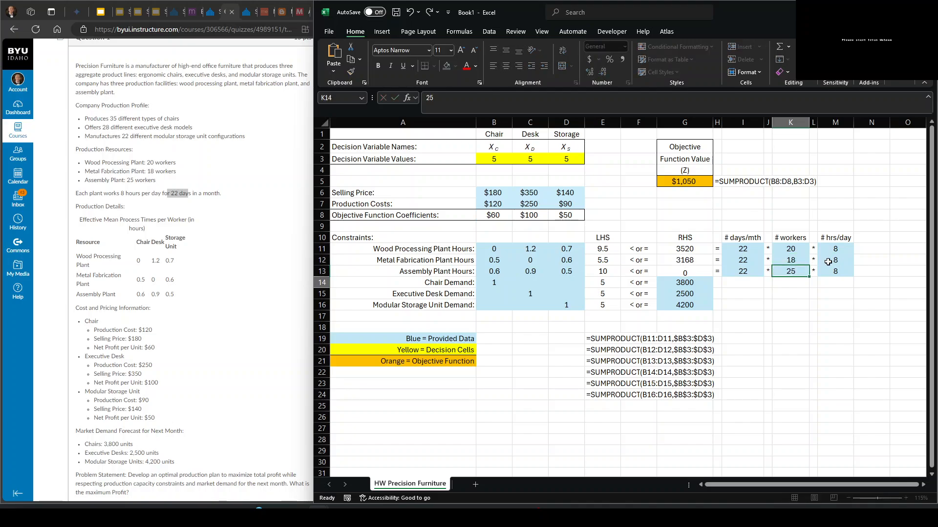
key(Return)
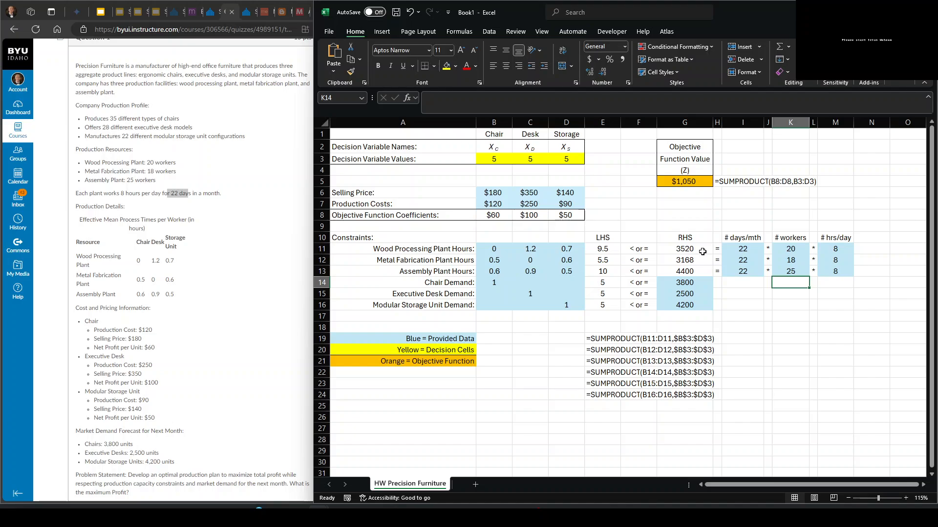
- Review the plant hour limits in G11:G13, the demand constraints in E14:G16 and the objective function formula in G5
drag(703, 250, 702, 270)
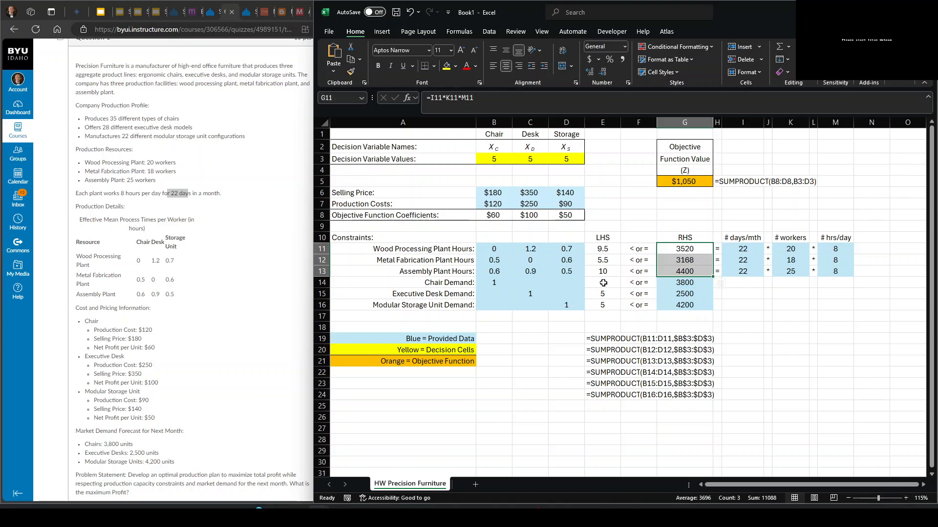
drag(602, 283, 680, 304)
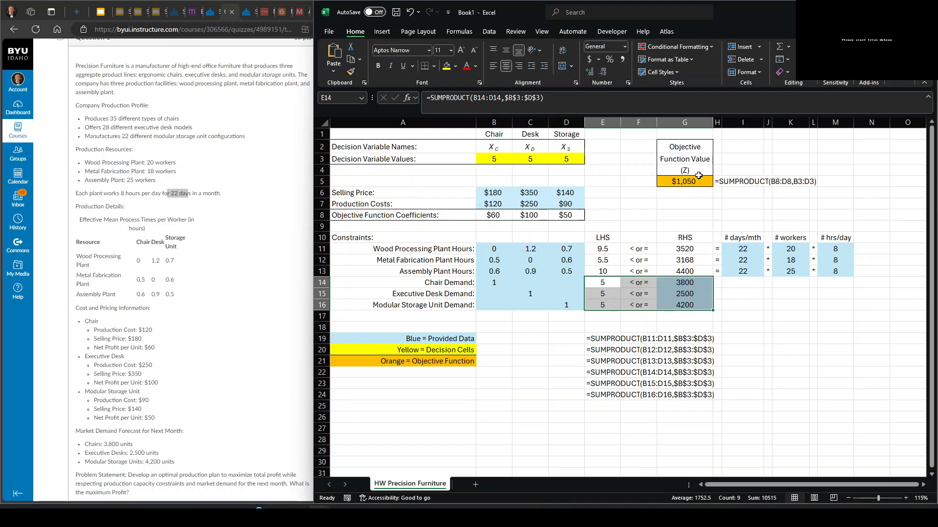
click(681, 180)
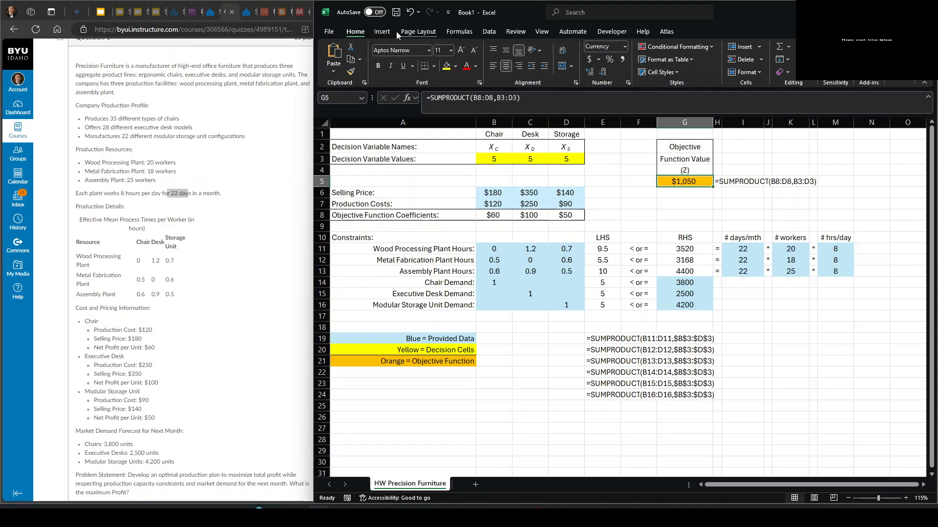
- Open Solver and set it to maximize the objective function value in cell G5
click(486, 33)
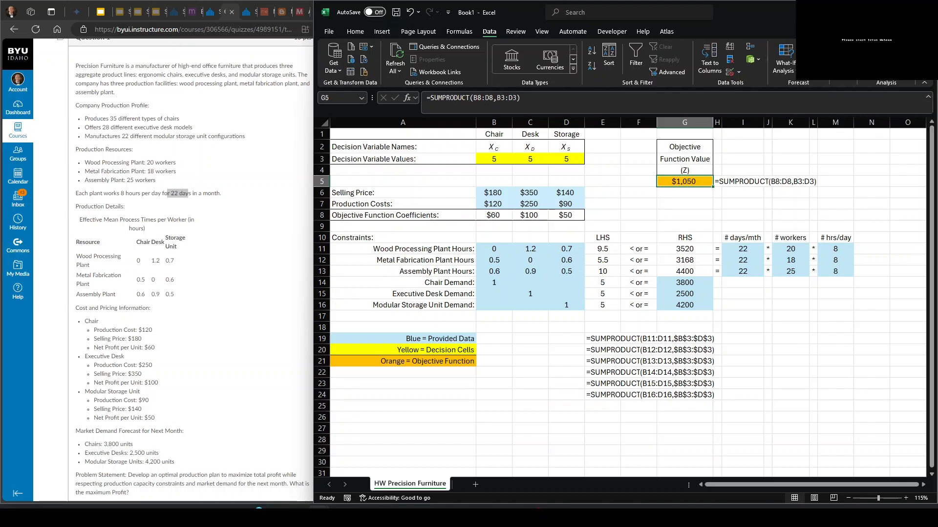
click(886, 59)
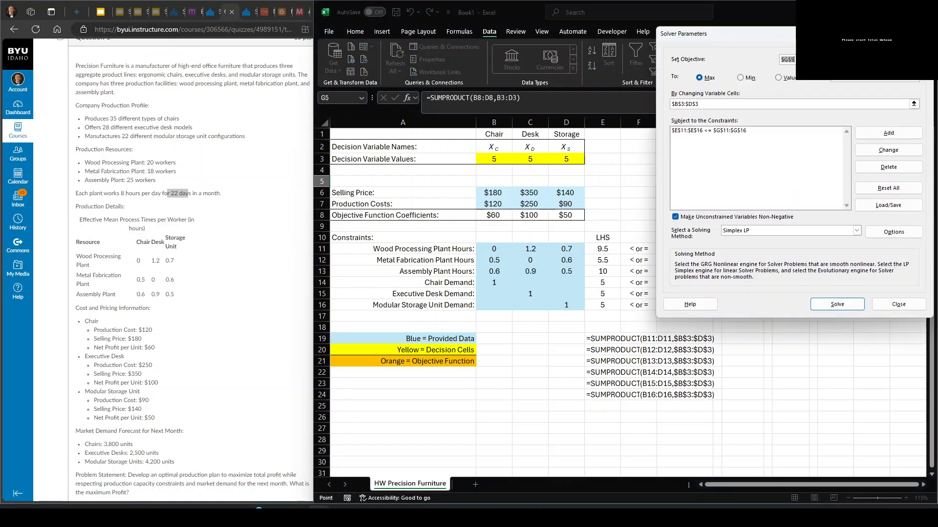
drag(782, 39, 167, 116)
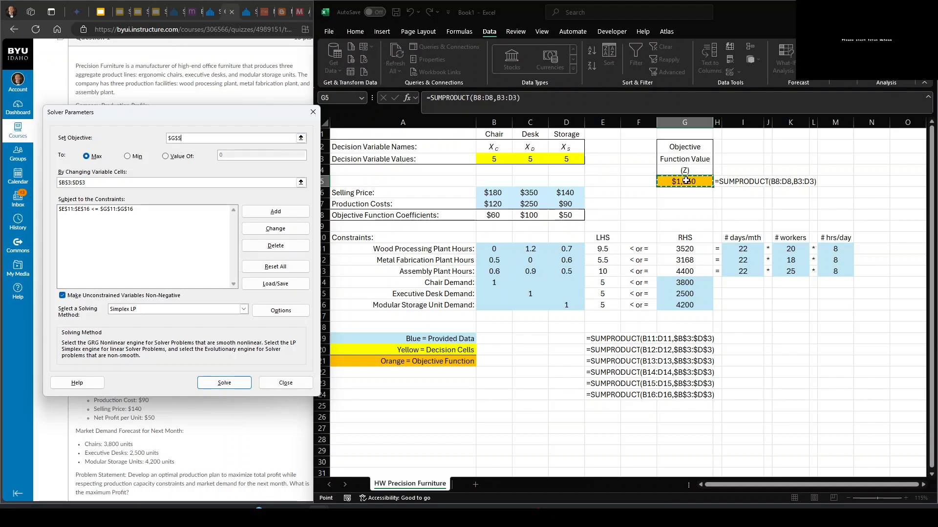
click(85, 154)
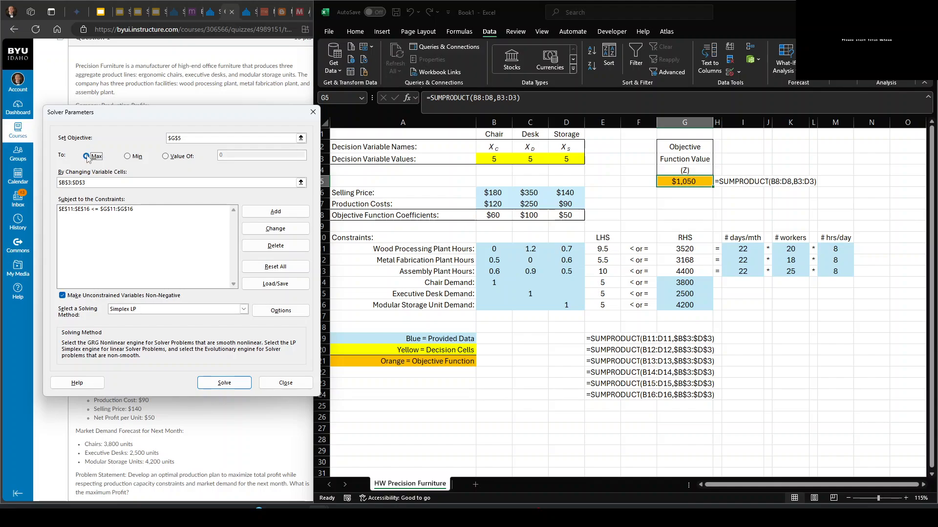
- Set the Solver's changing variable cells to the decision variable values in B3:D3
click(95, 183)
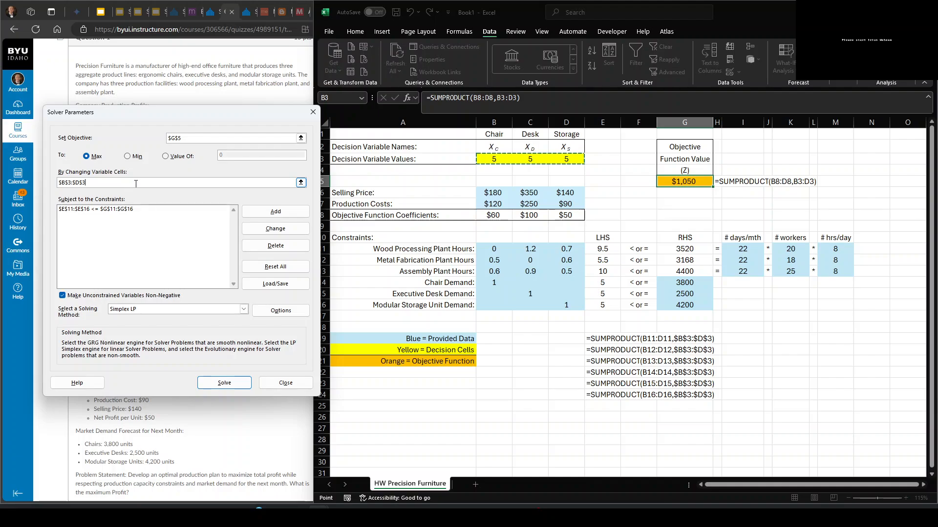
click(301, 182)
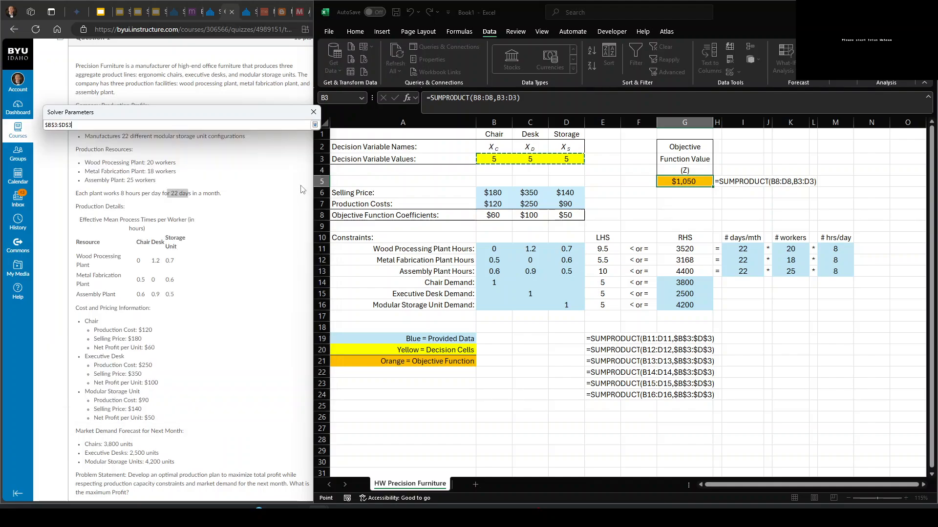
drag(497, 159, 564, 159)
click(315, 126)
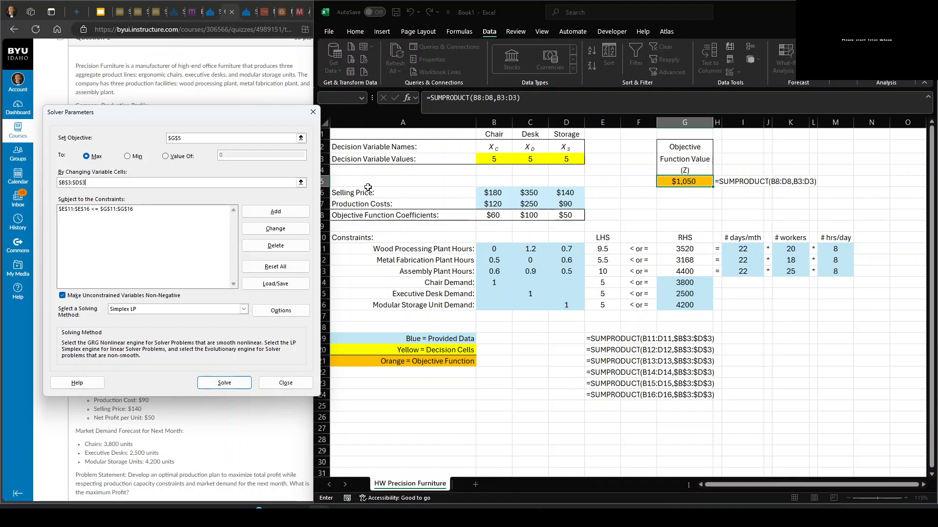
- Delete the existing Solver constraint and add one requiring E11:E16 <= G11:G16 in its place
click(117, 209)
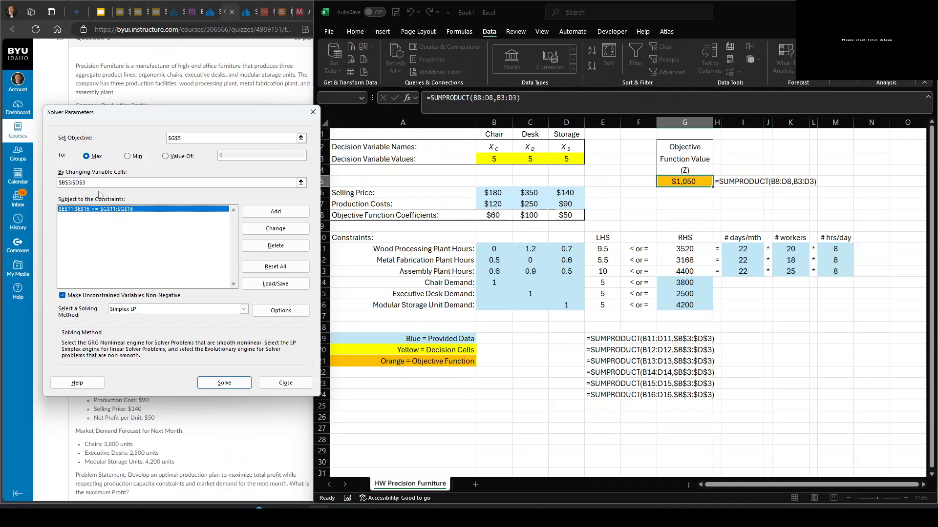
click(273, 228)
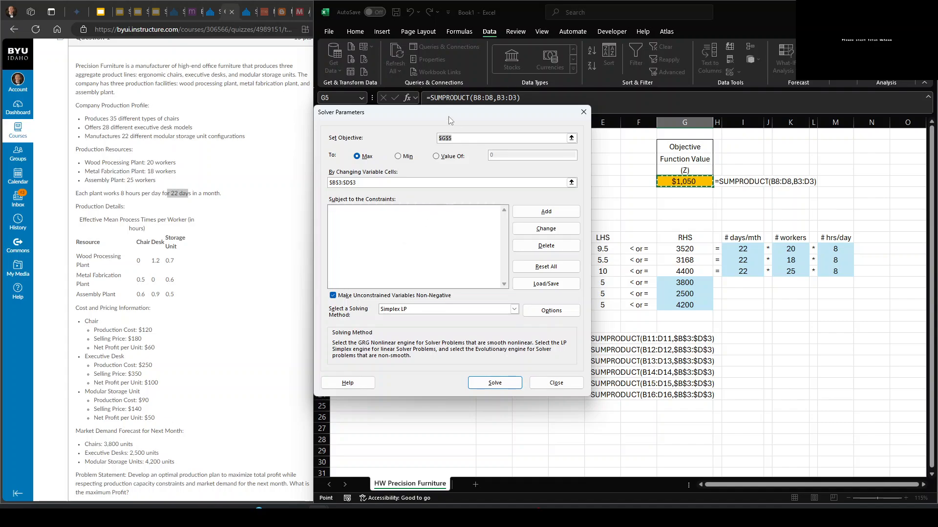
drag(449, 115, 174, 119)
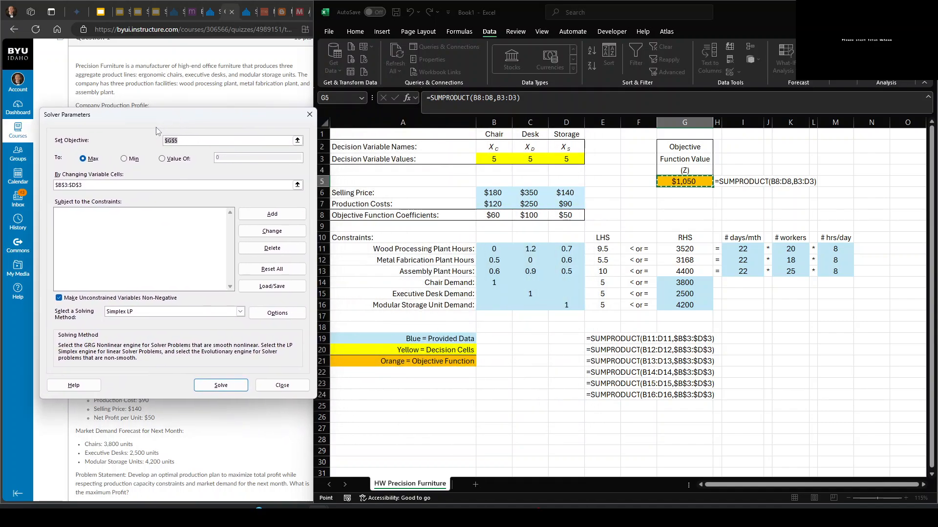
click(264, 215)
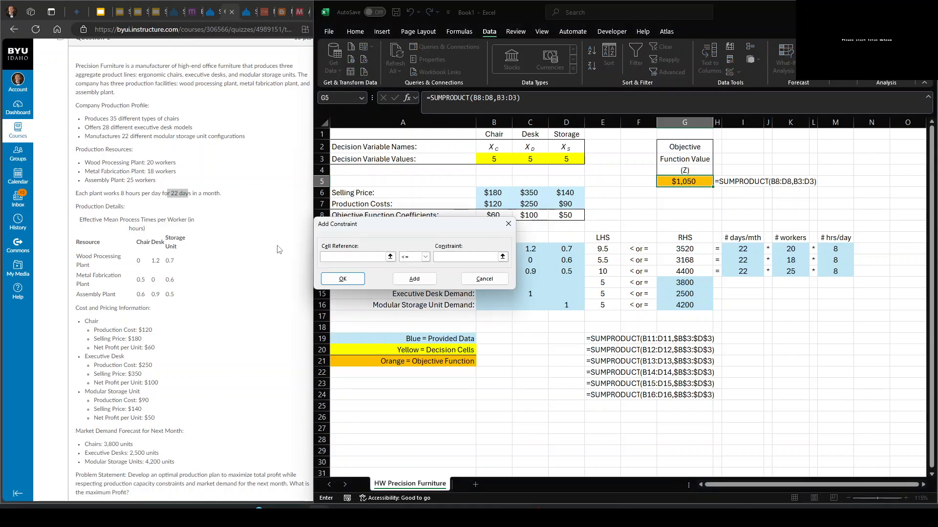
drag(597, 251, 599, 304)
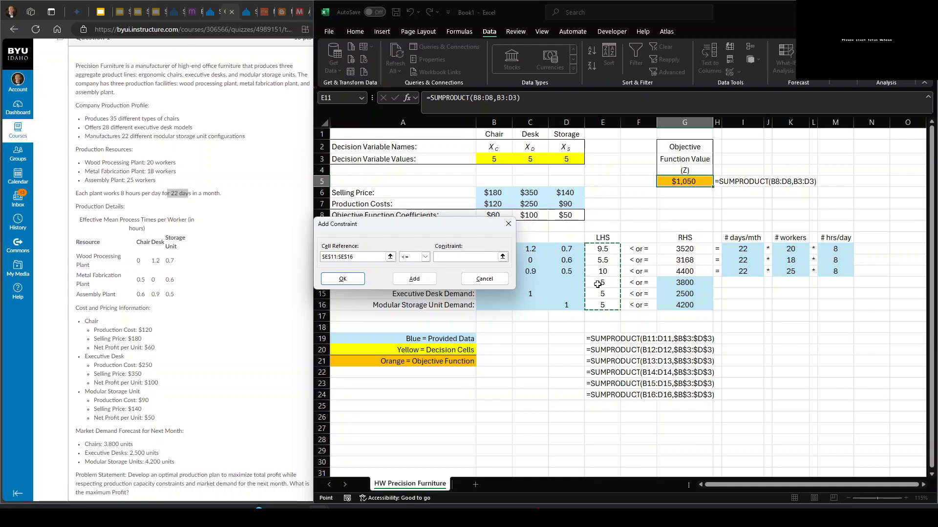
click(464, 256)
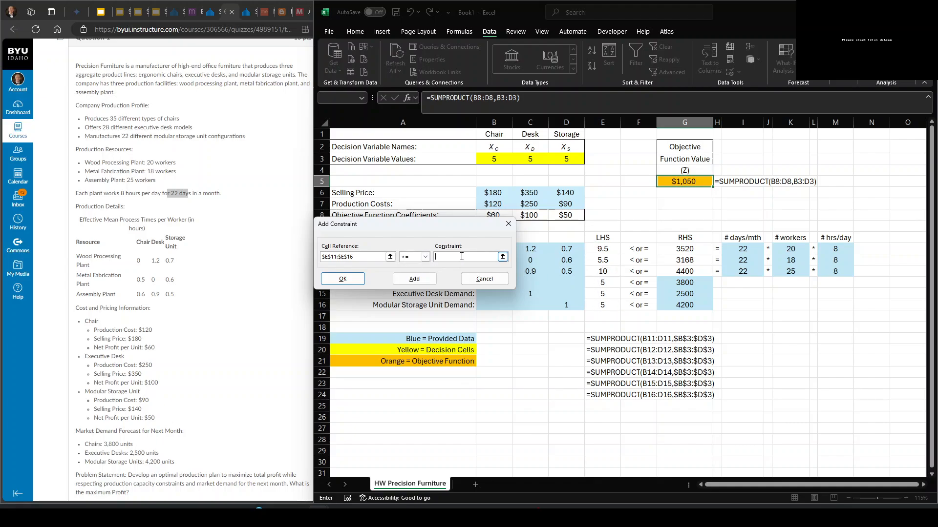
drag(703, 250, 698, 306)
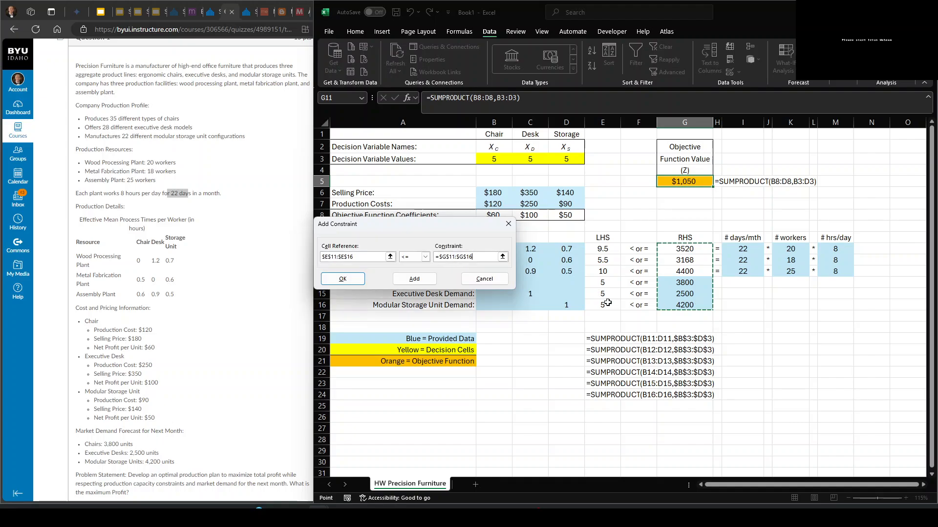
click(348, 279)
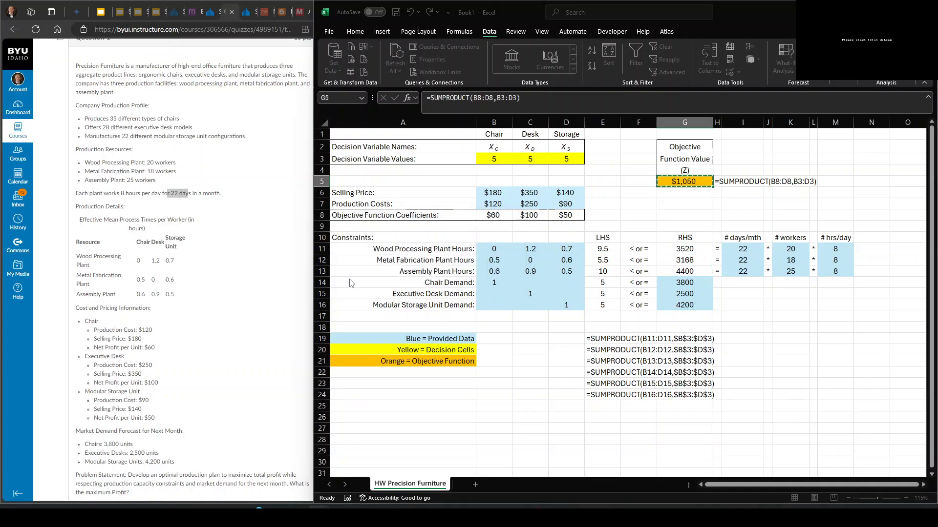
- Choose Simplex LP as the solving method for the Solver model
drag(305, 114, 150, 96)
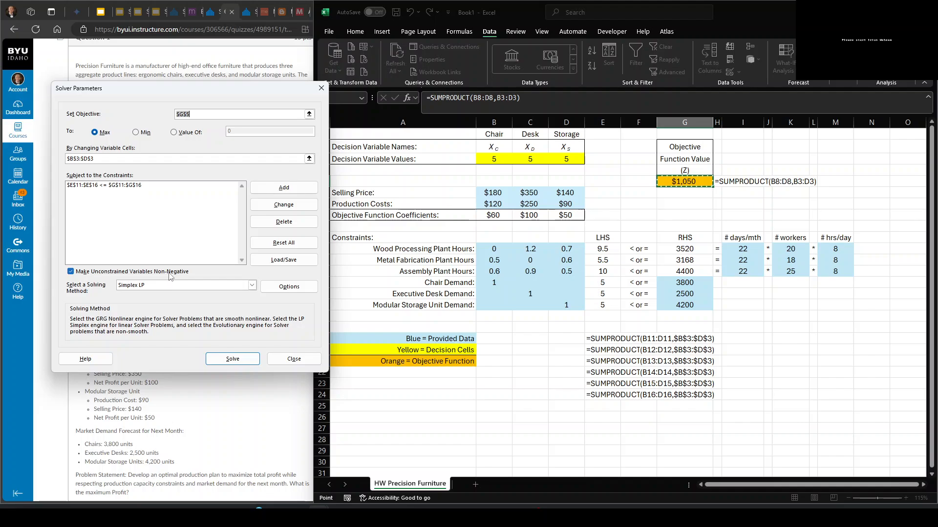
click(125, 286)
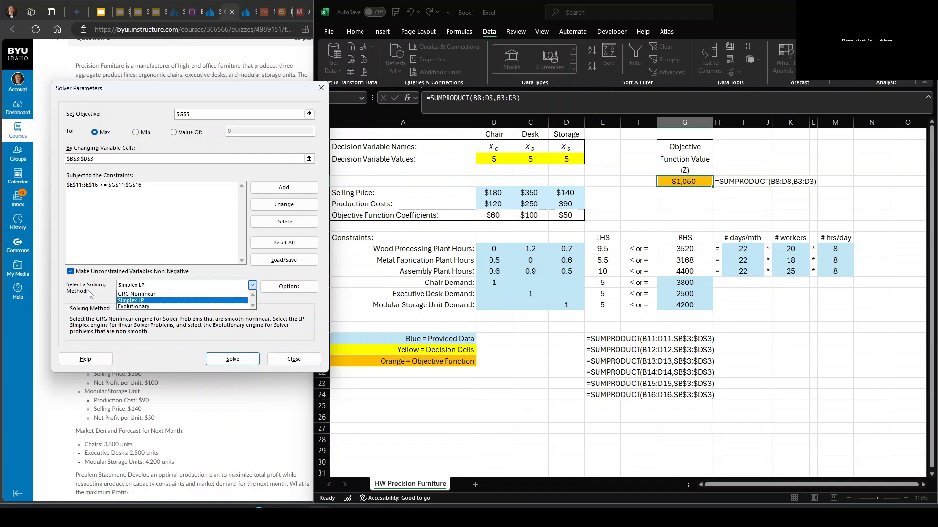
click(142, 301)
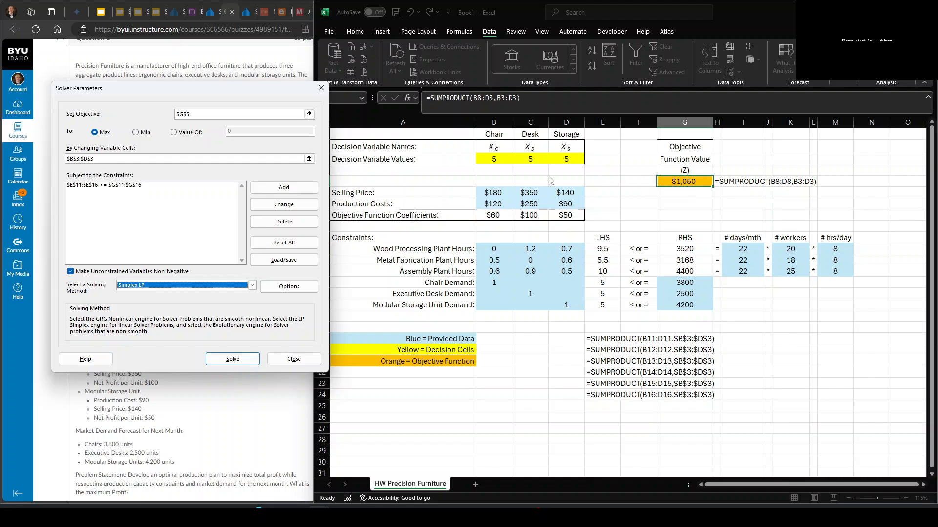
click(180, 287)
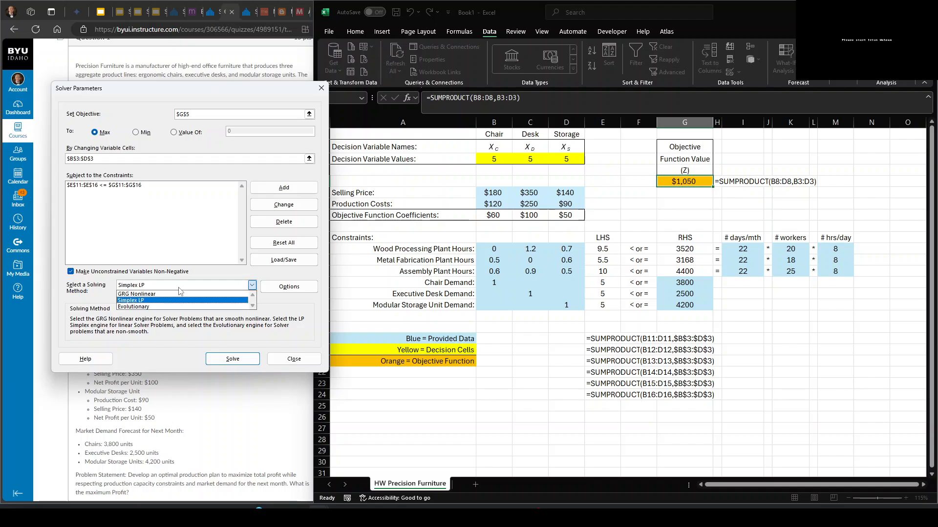
click(148, 302)
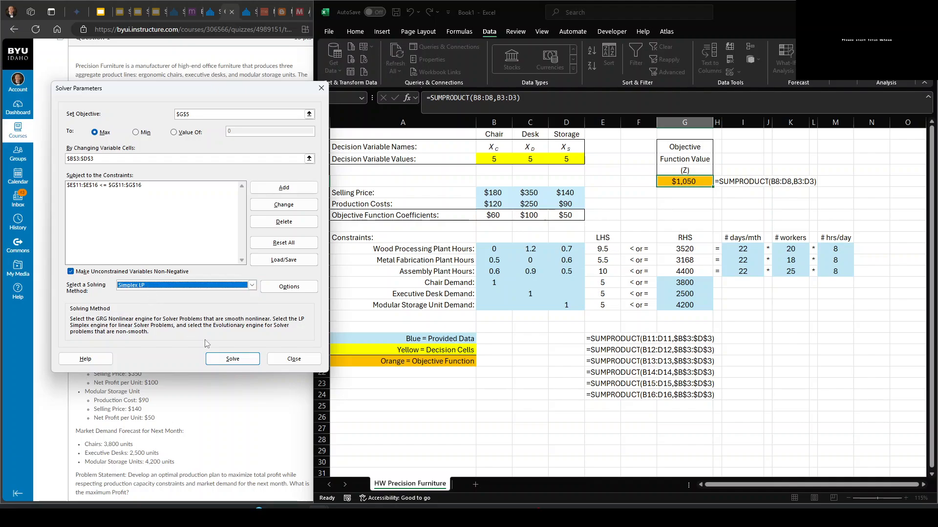
- Solve the model, keep the Solver solution and select the objective function value in G5
click(231, 360)
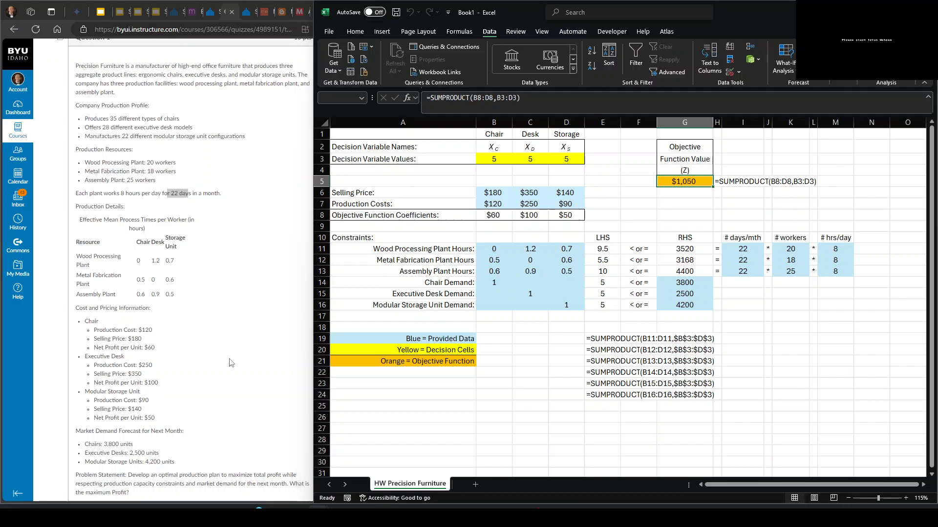
drag(511, 173, 207, 164)
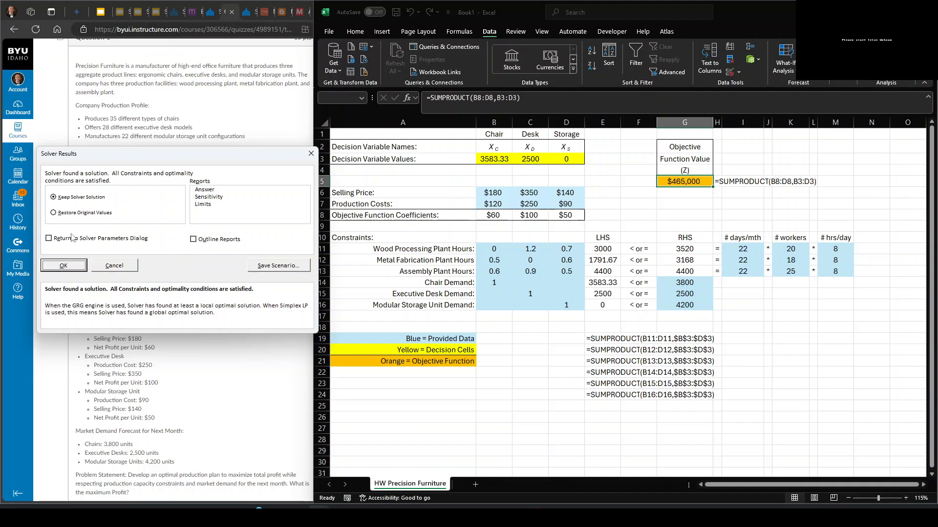
click(64, 266)
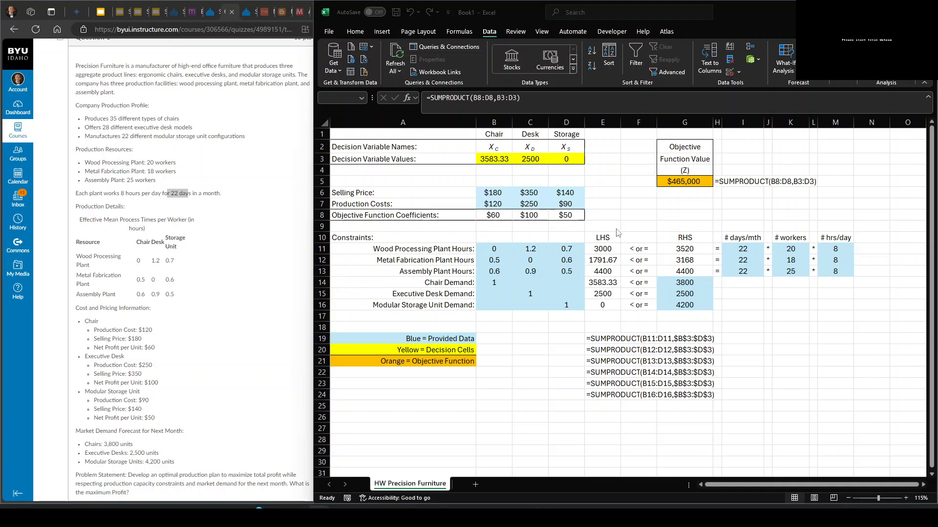
click(678, 182)
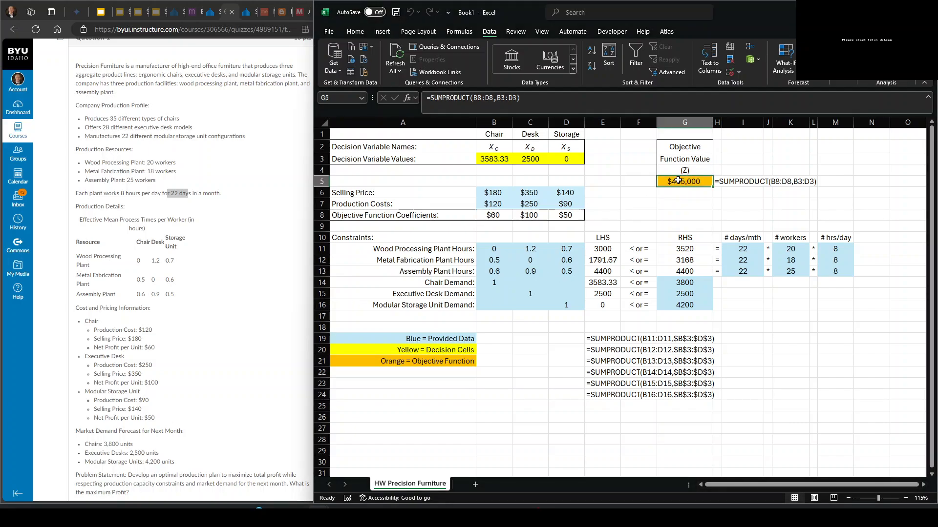